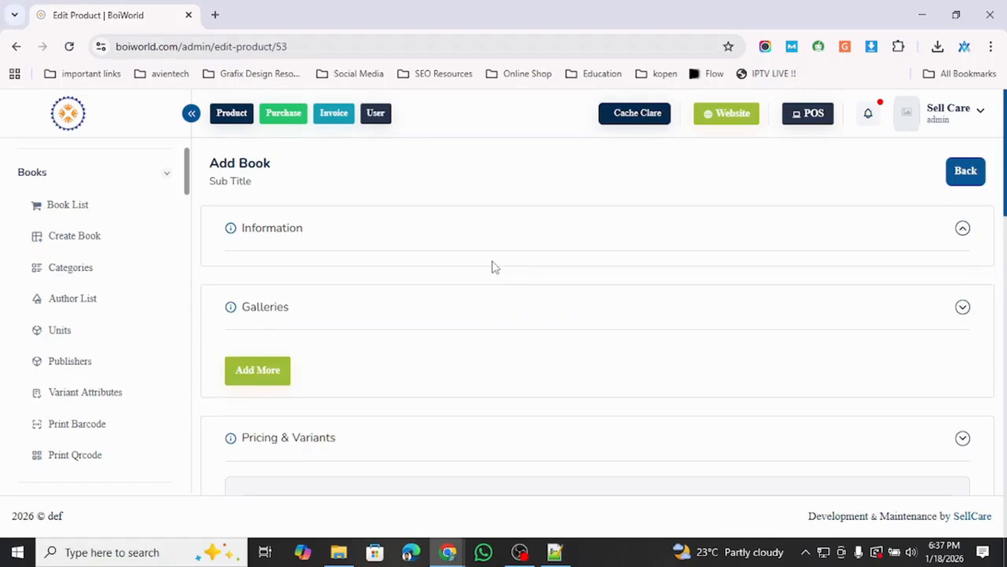
- Copy the title সেনাপতি from the Notepad++ notes and paste it into the Name field
left_click(906, 244)
scroll(547, 252, "down", 1)
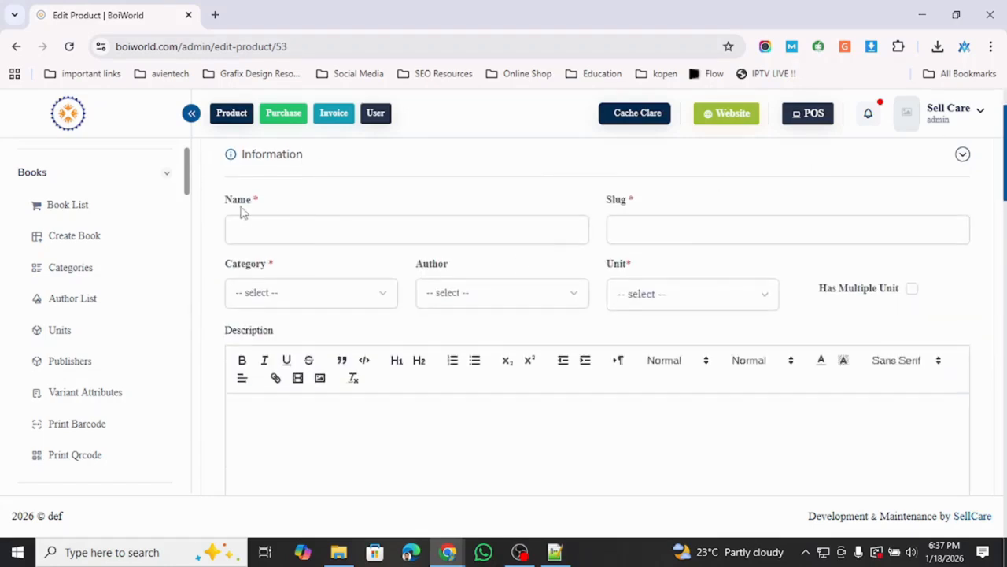
left_click(261, 230)
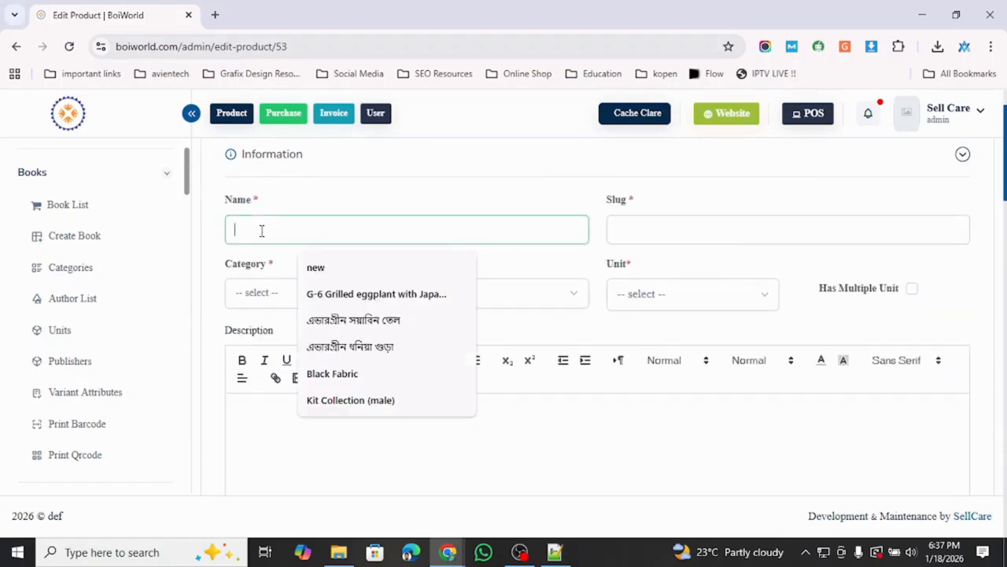
left_click(364, 207)
left_click(555, 551)
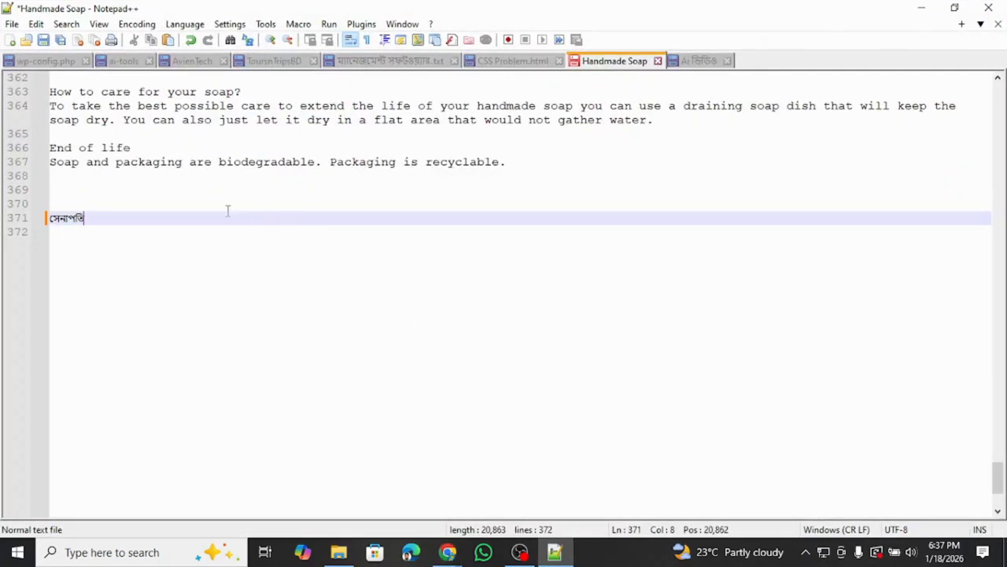
double_click(87, 218)
key("ctrl+c")
key("alt+Tab")
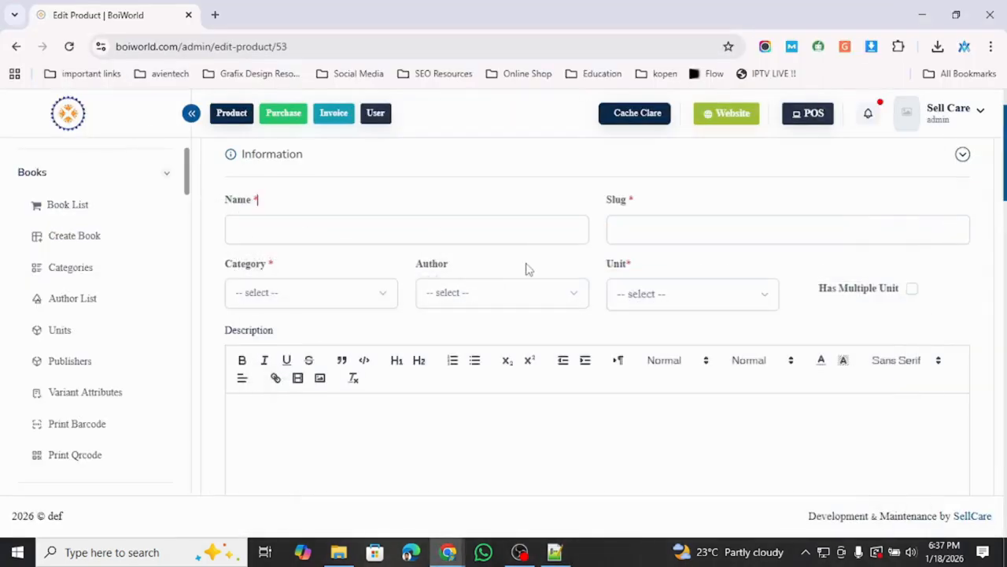
left_click(364, 230)
key("ctrl+v")
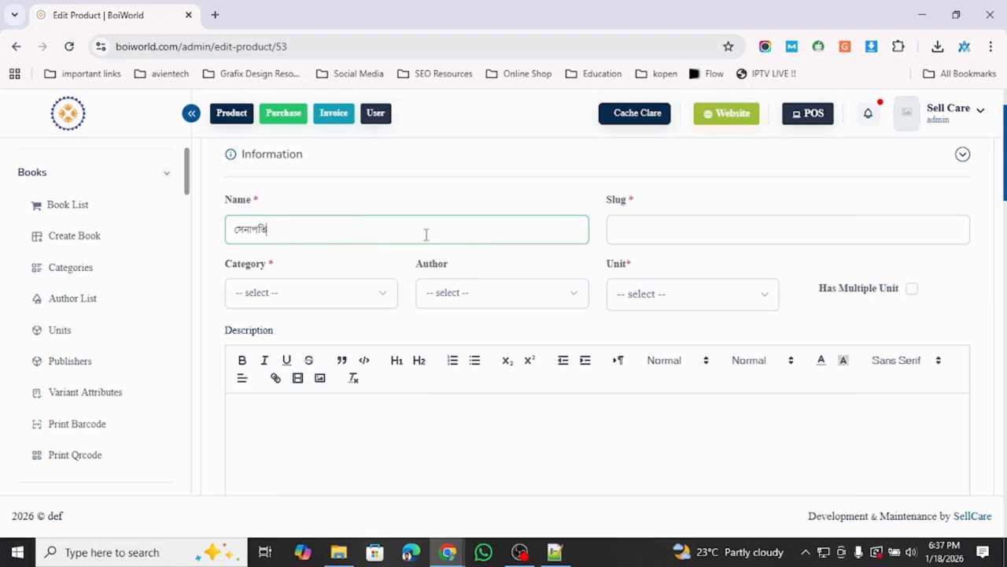
left_click(657, 236)
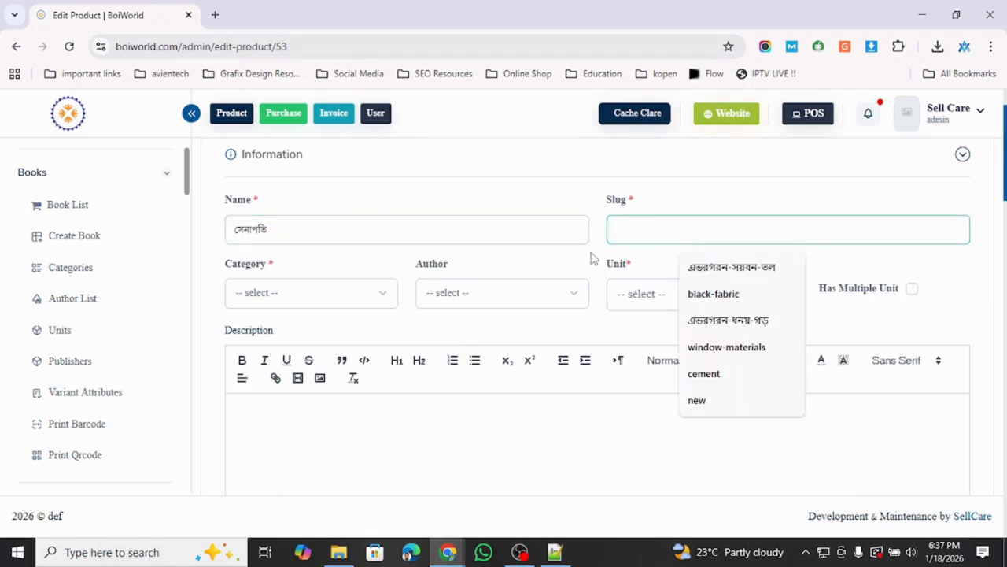
- Choose ছোটদের গণিত, বিজ্ঞান ও প্রযুক্তি as the book's category
left_click(347, 228)
left_click(382, 297)
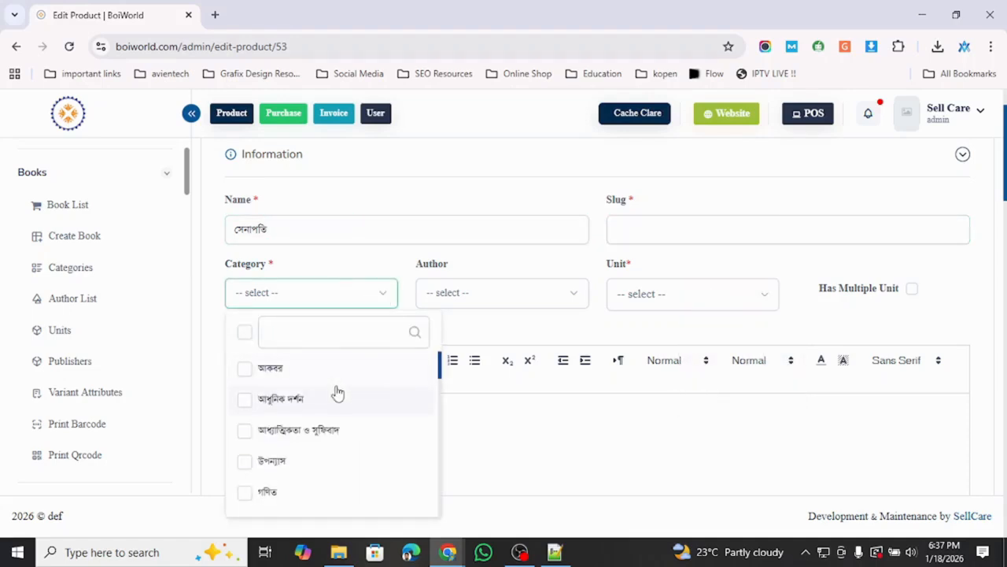
scroll(336, 395, "down", 3)
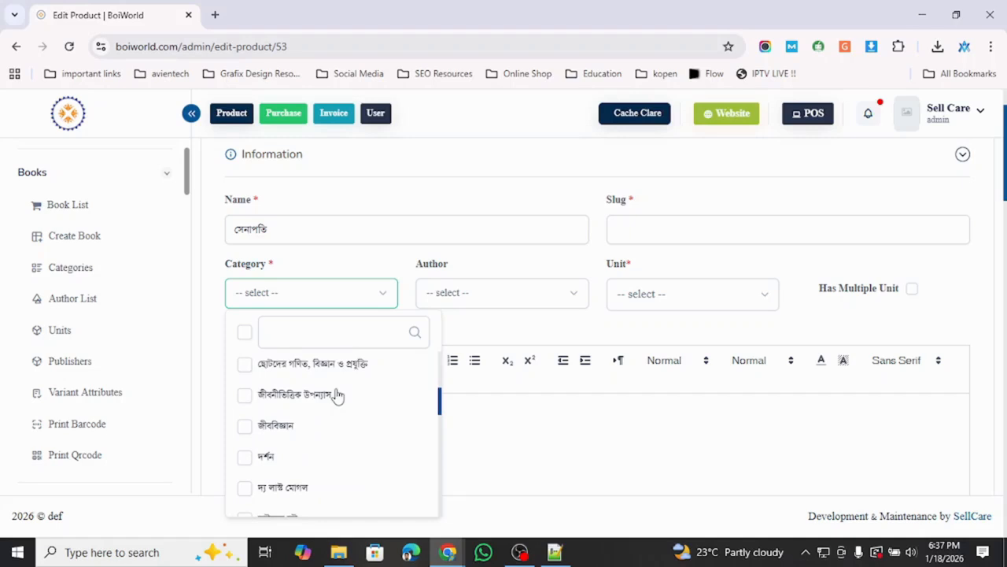
left_click(245, 367)
left_click(472, 333)
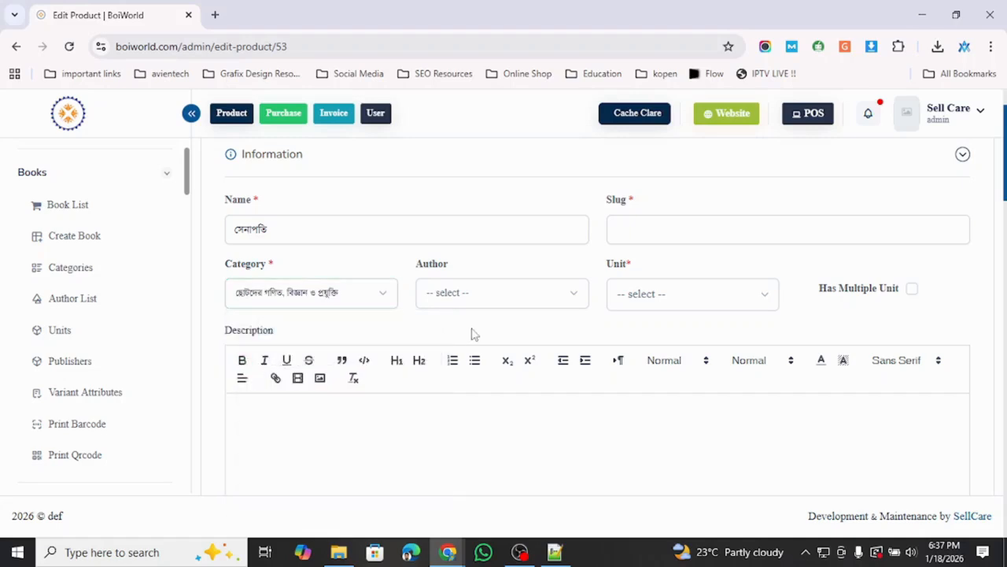
- Choose সেলিনা হোসেন as the author
left_click(545, 304)
scroll(501, 417, "down", 1)
scroll(501, 417, "down", 3)
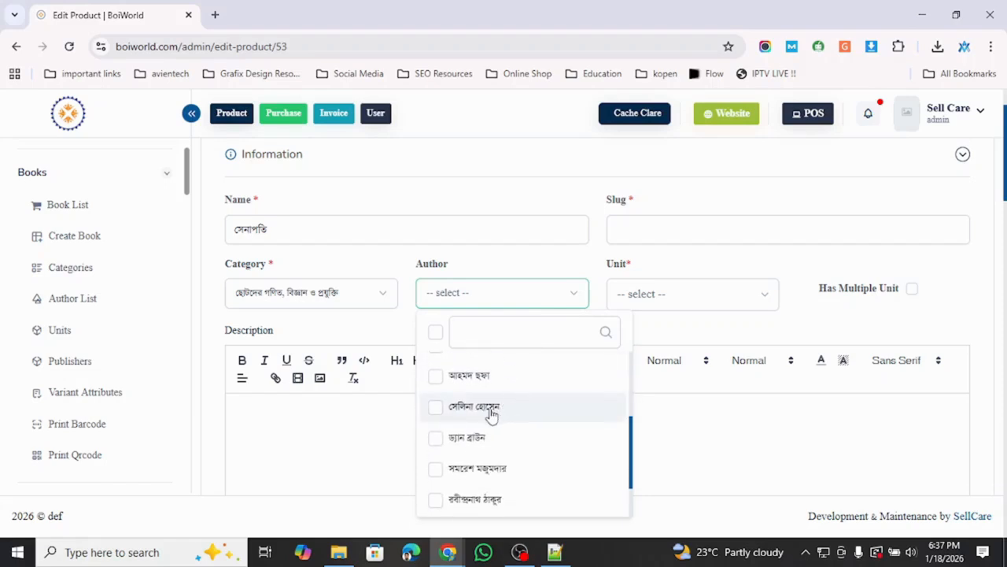
left_click(439, 414)
left_click(669, 337)
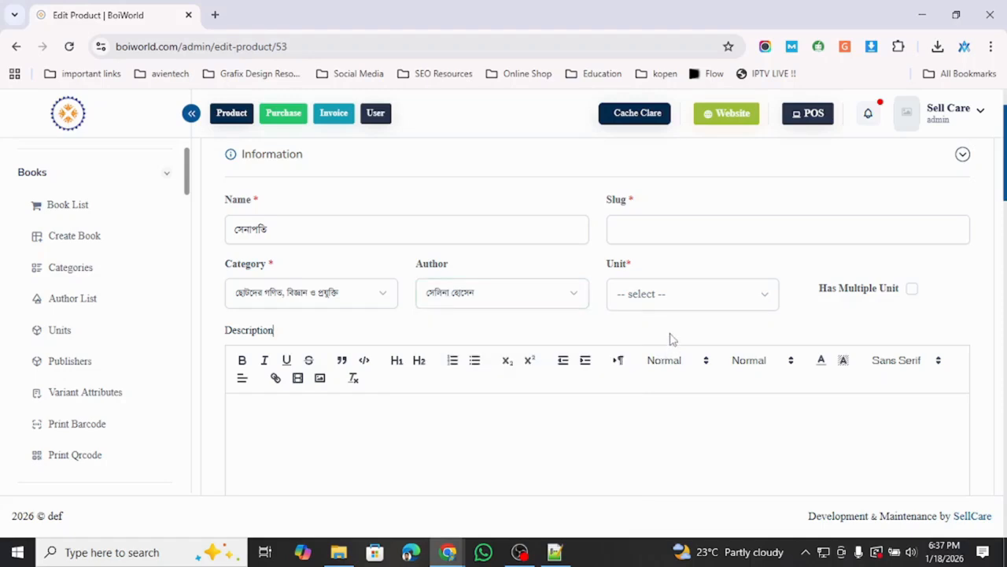
- Set the unit to Piece
left_click(760, 297)
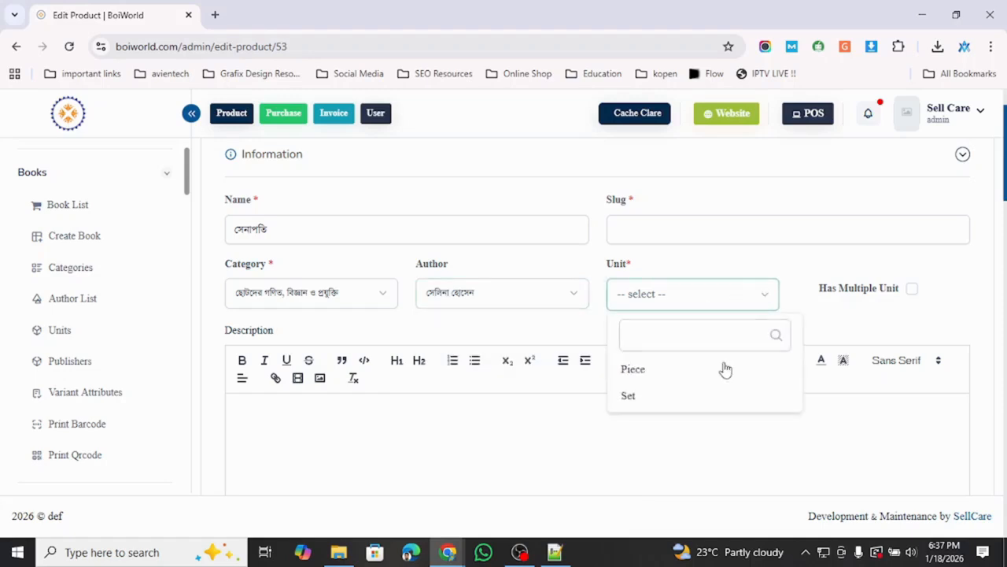
left_click(688, 381)
scroll(604, 319, "down", 1)
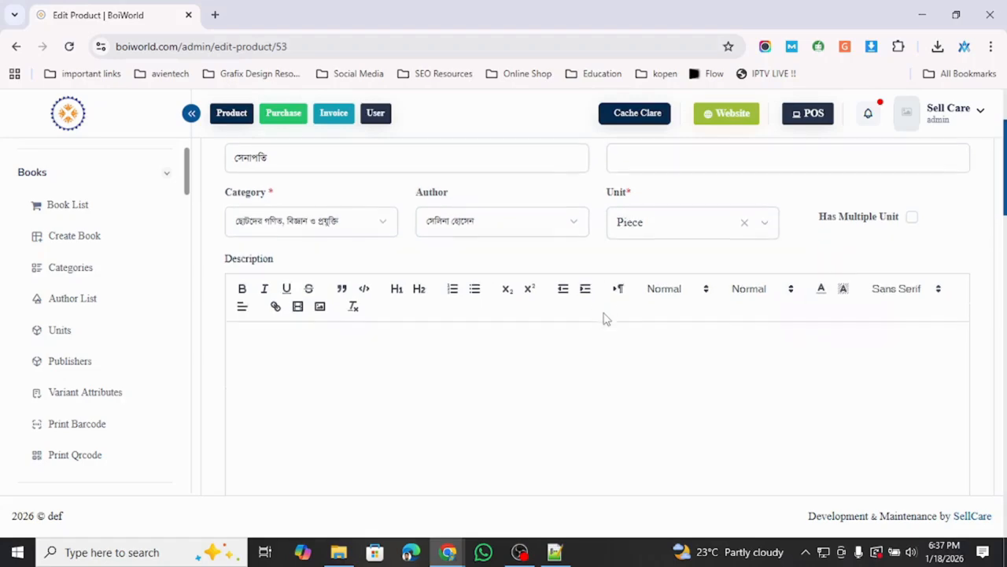
scroll(606, 321, "down", 1)
left_click(595, 321)
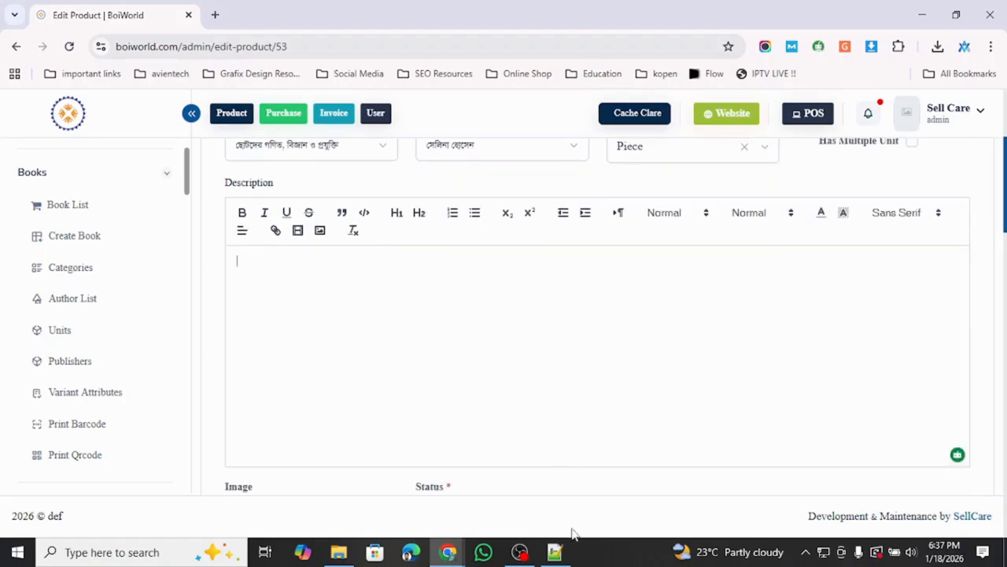
- Paste the 'Bangladesh is a great place…' paragraph from clipboard history into the Description
left_click(555, 551)
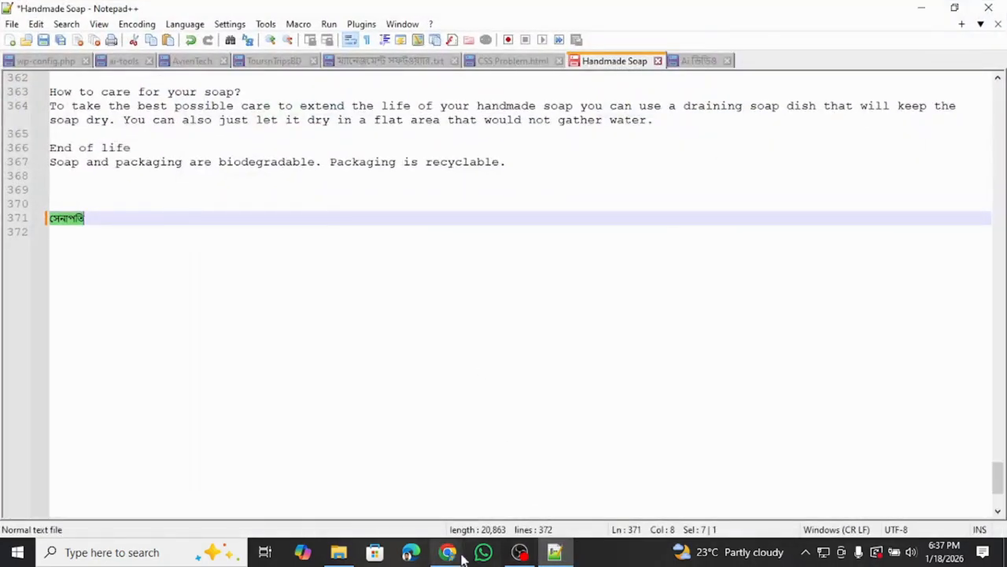
mouse_move(447, 553)
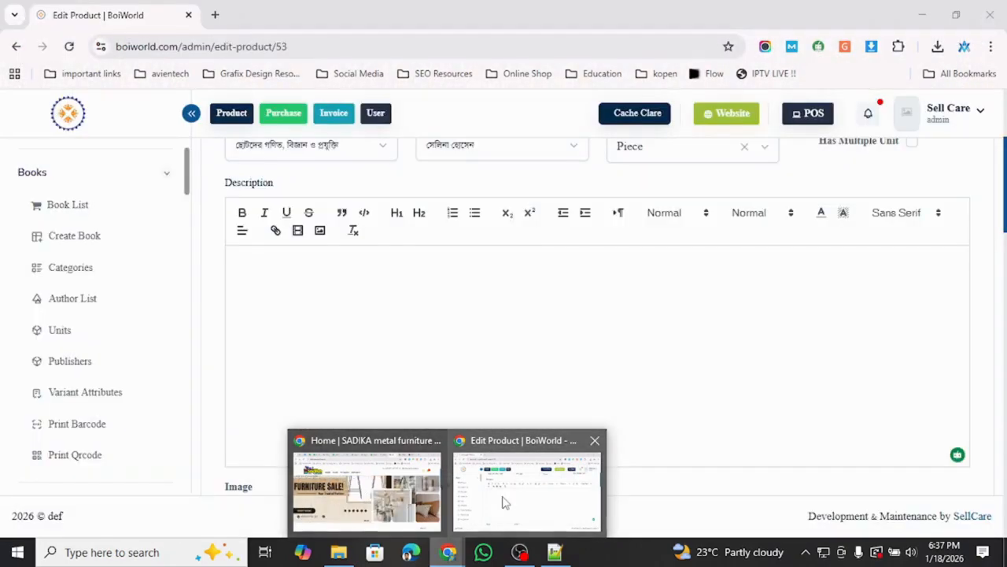
left_click(502, 499)
key("super+v")
scroll(366, 393, "down", 6)
scroll(367, 394, "down", 10)
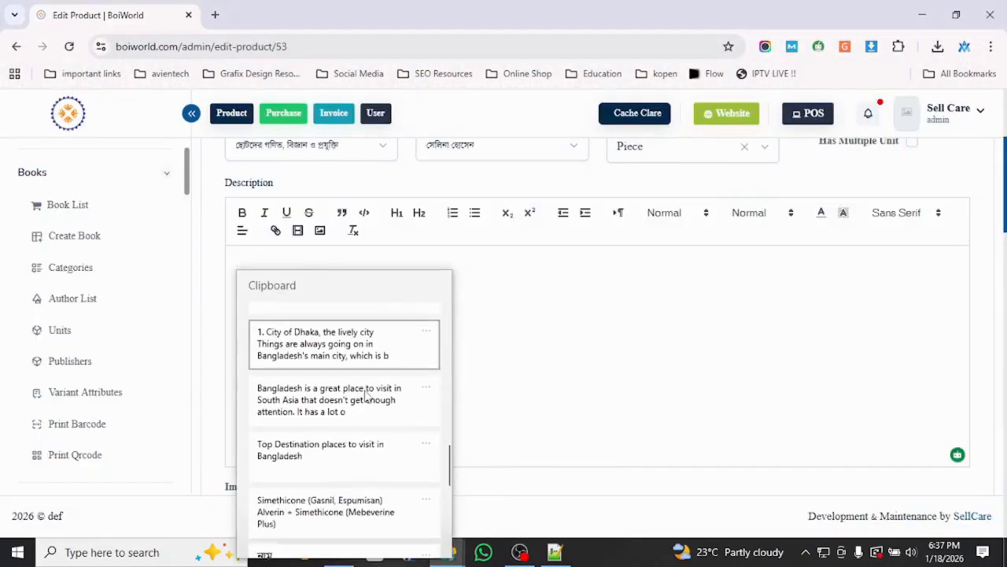
scroll(343, 395, "down", 8)
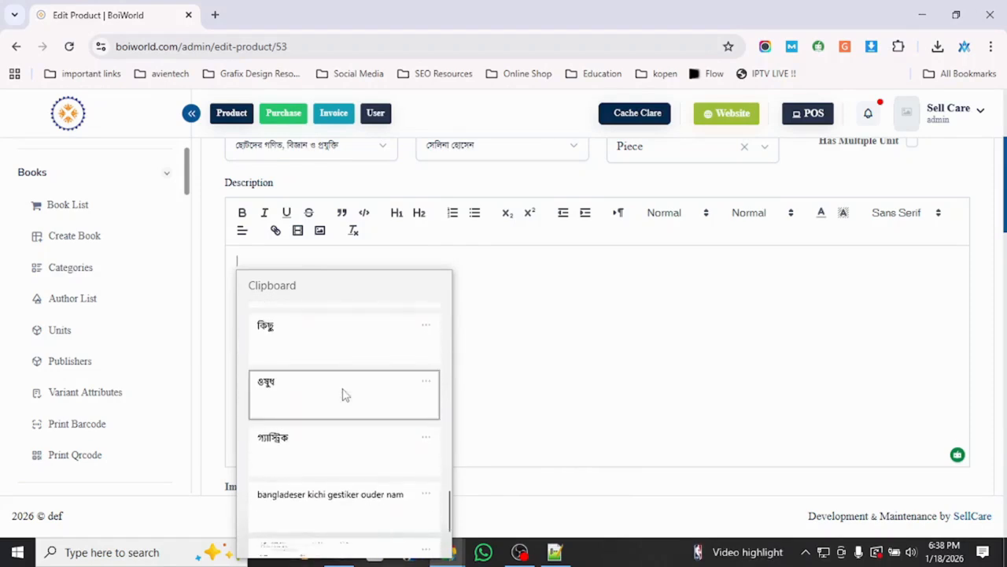
scroll(343, 394, "up", 6)
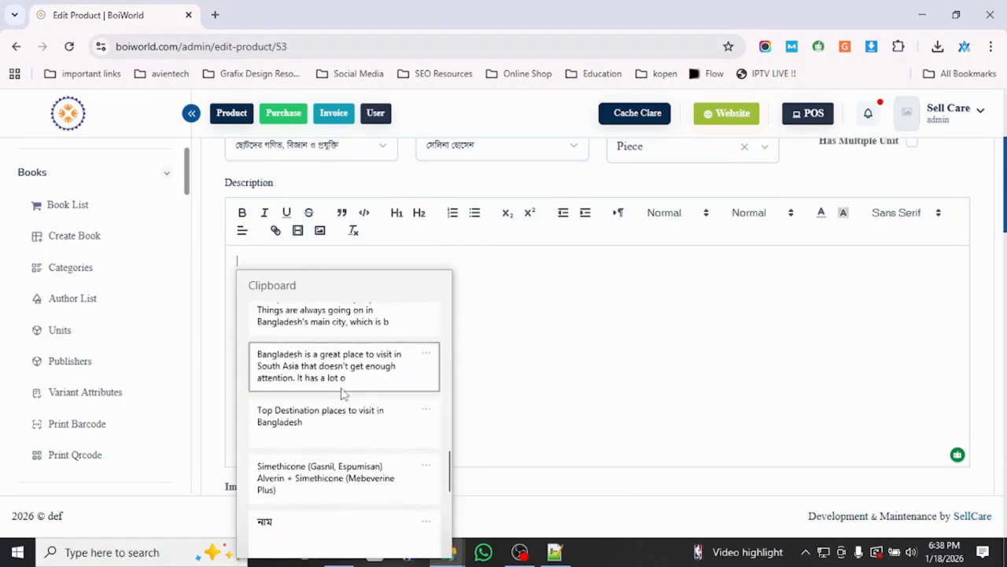
left_click(344, 384)
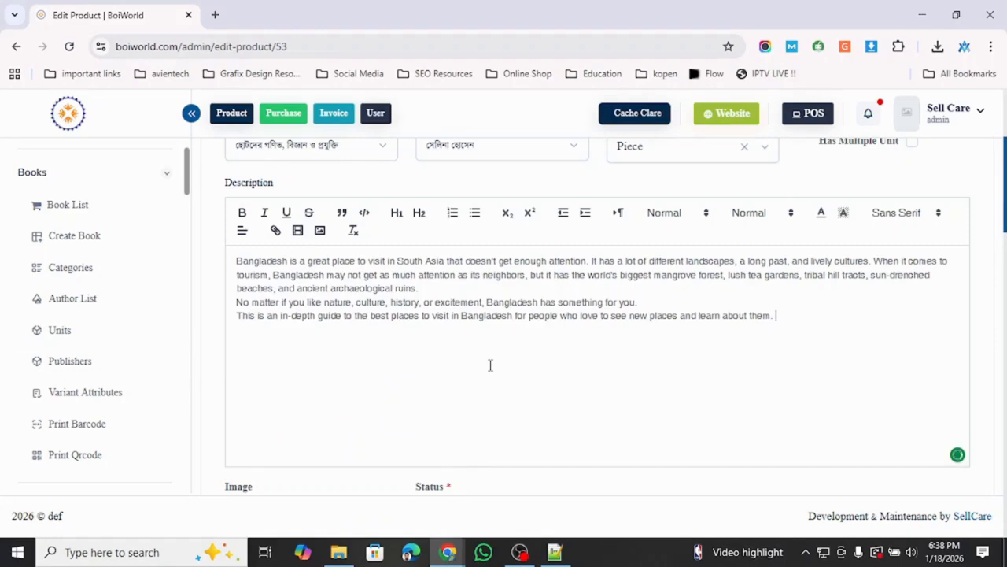
scroll(491, 365, "up", 2)
scroll(490, 366, "down", 5)
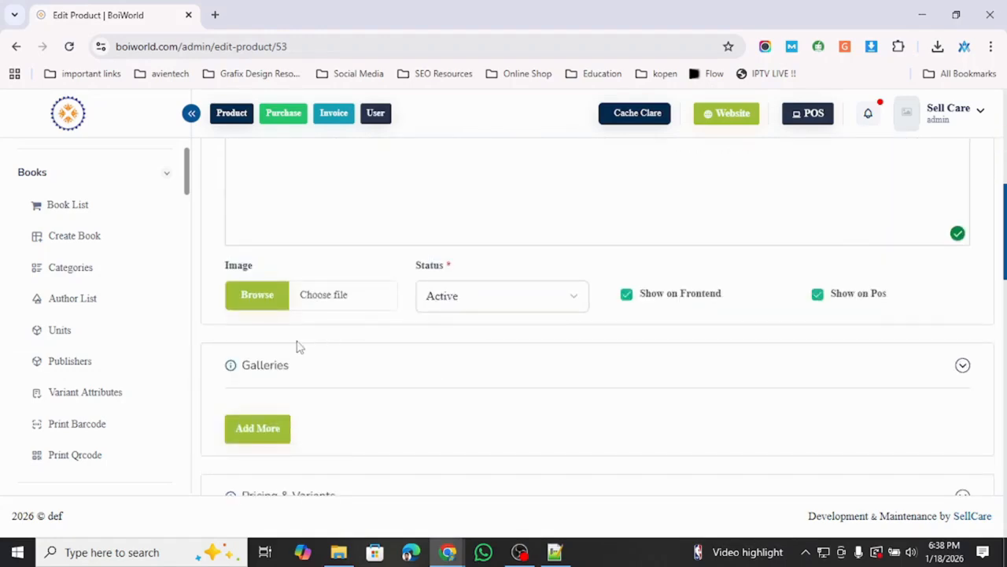
- Upload the cover rokimg_20140914_16650.gif from Downloads and set it as the product image
left_click(259, 303)
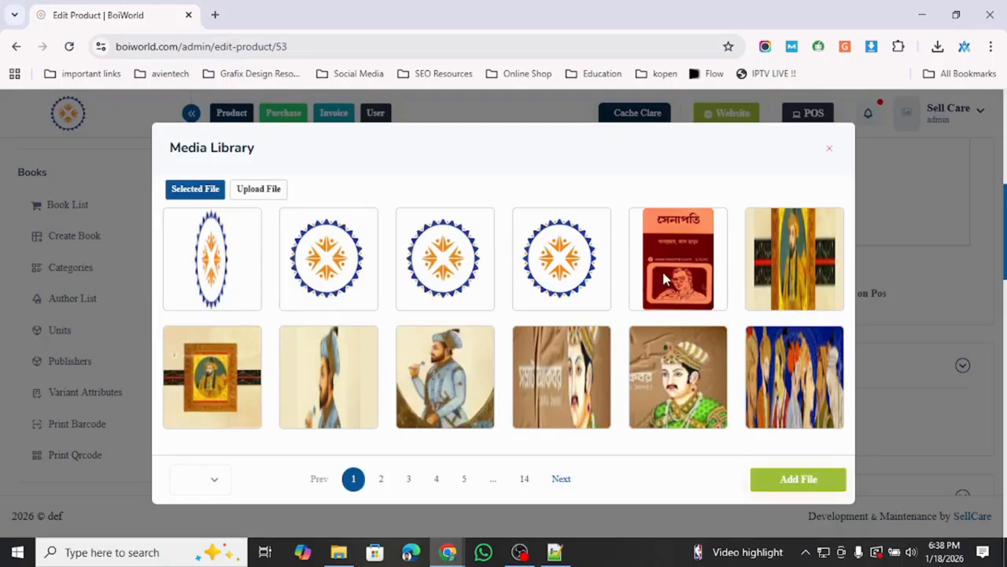
left_click(259, 188)
left_click(440, 353)
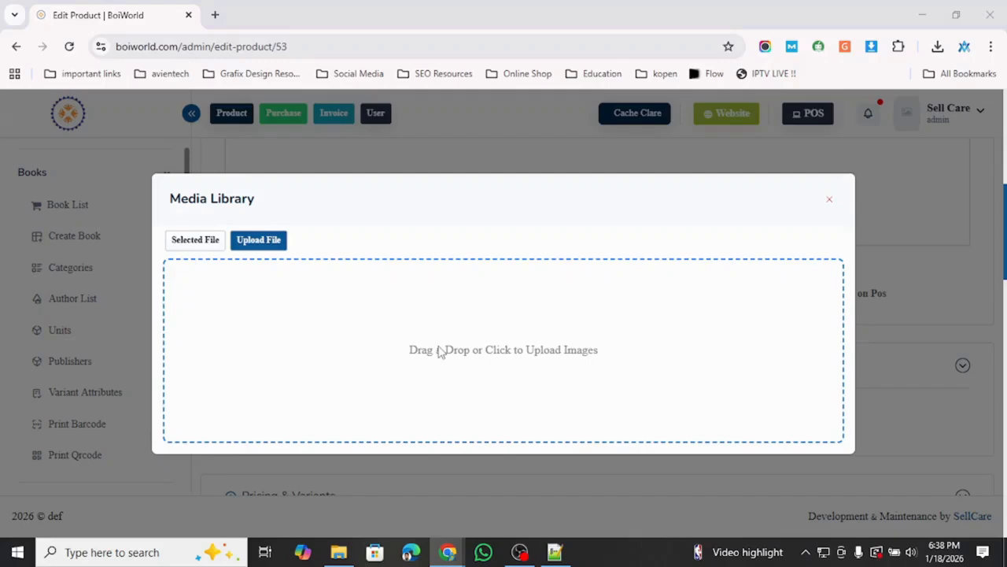
double_click(177, 180)
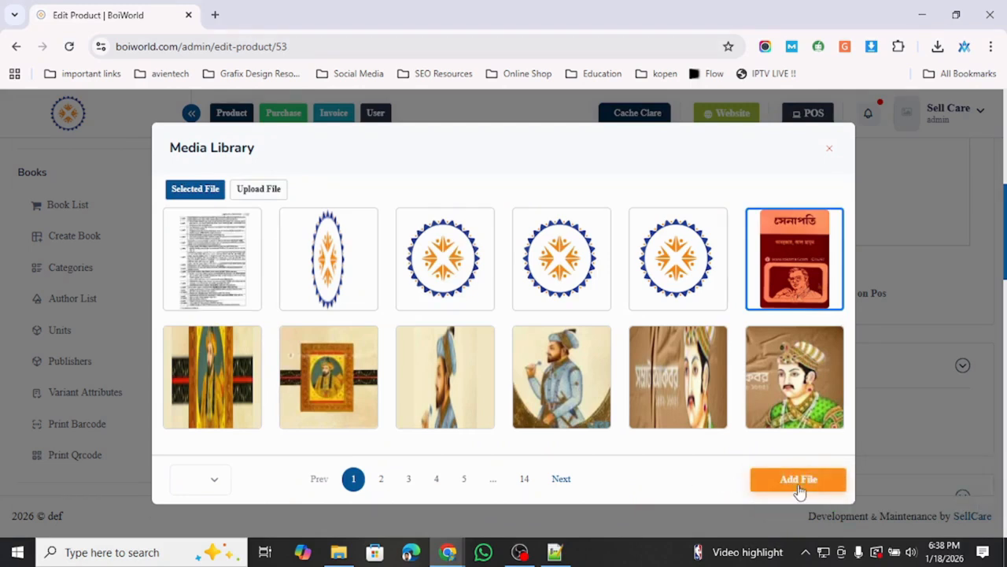
left_click(800, 480)
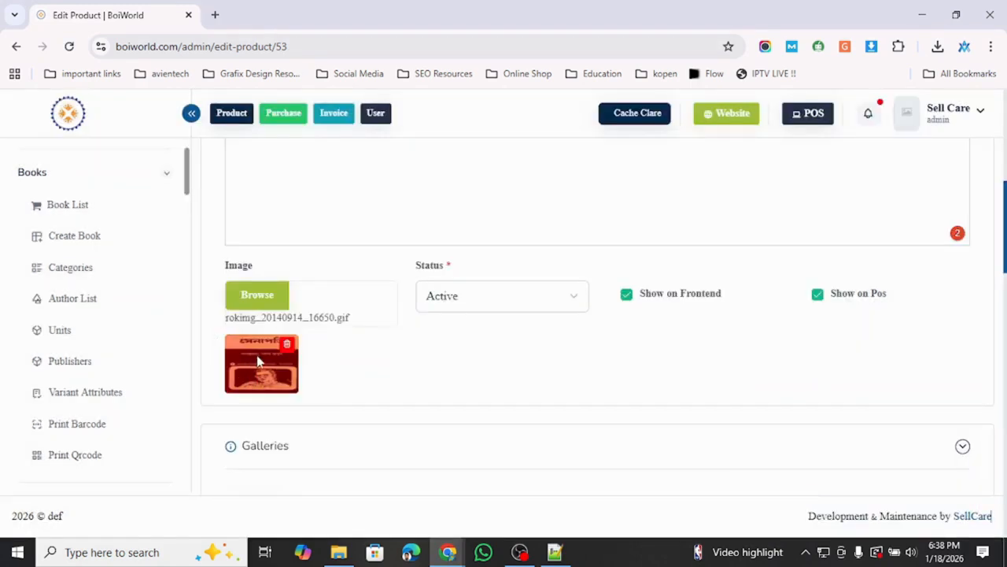
- Leave the product status as Active
scroll(437, 364, "down", 2)
scroll(435, 362, "up", 2)
left_click(572, 307)
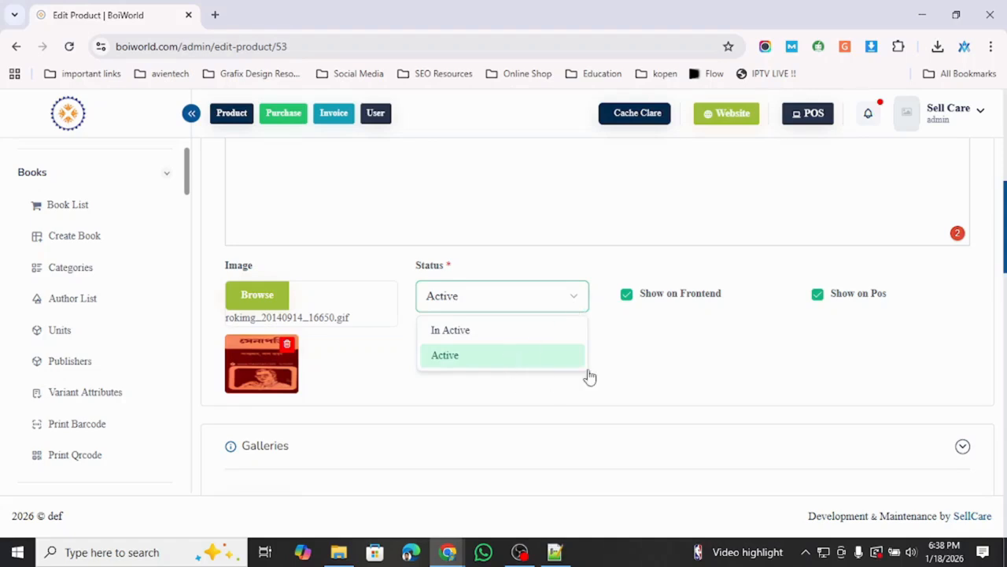
left_click(627, 367)
- Add gallery slots 1 to 5 with Add More, then browse media for slot 1
scroll(515, 363, "down", 1)
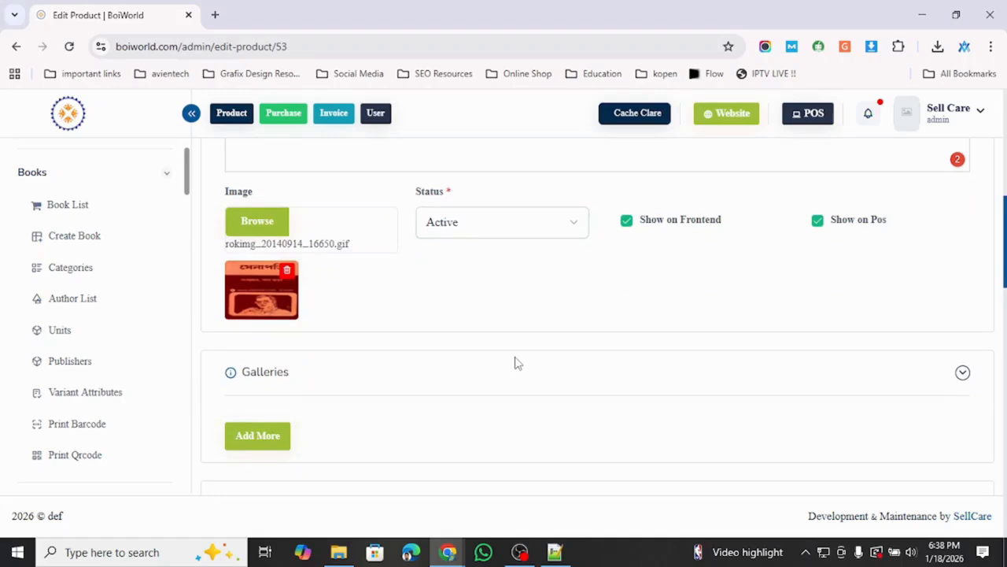
scroll(520, 366, "up", 1)
scroll(605, 362, "down", 2)
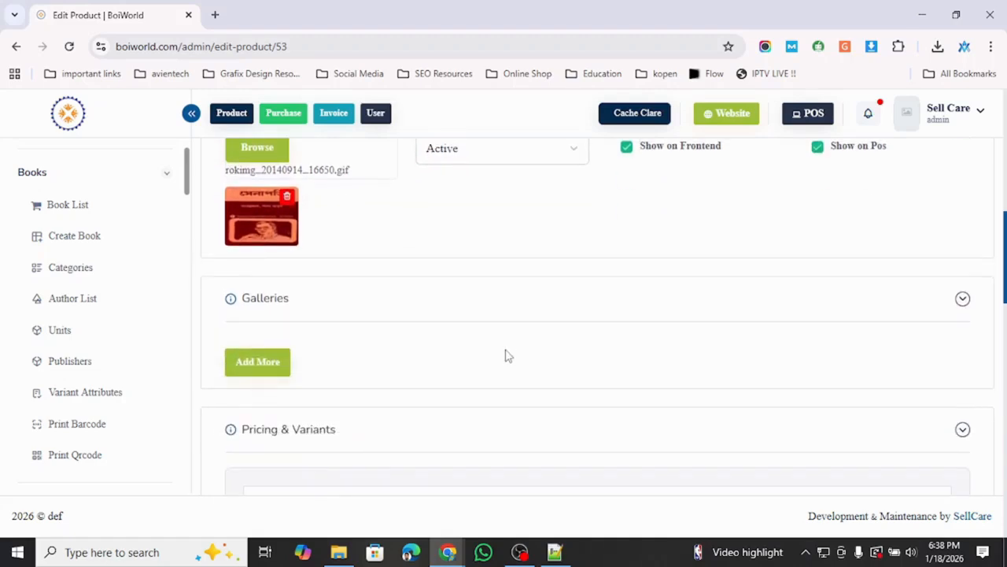
scroll(506, 355, "down", 1)
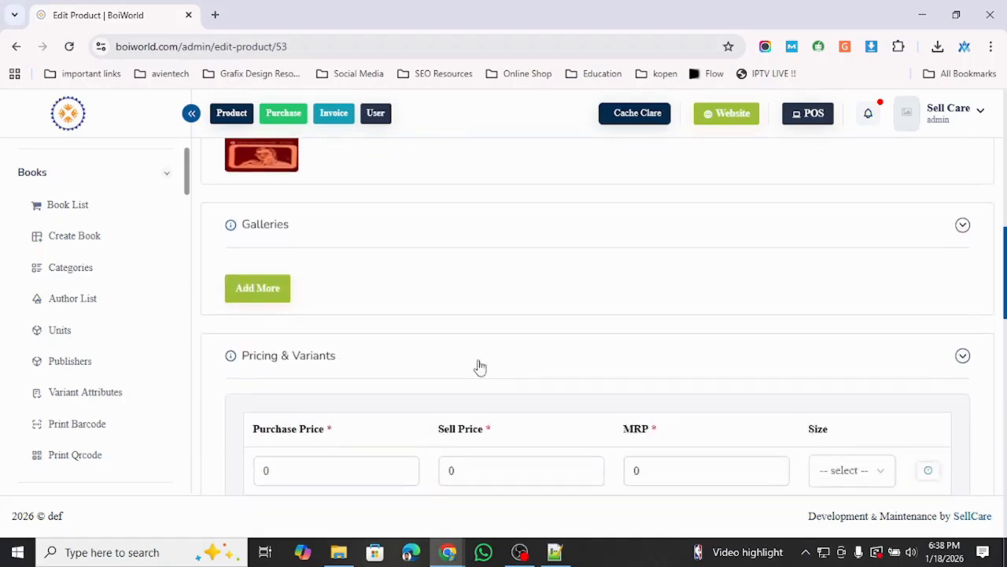
left_click(257, 288)
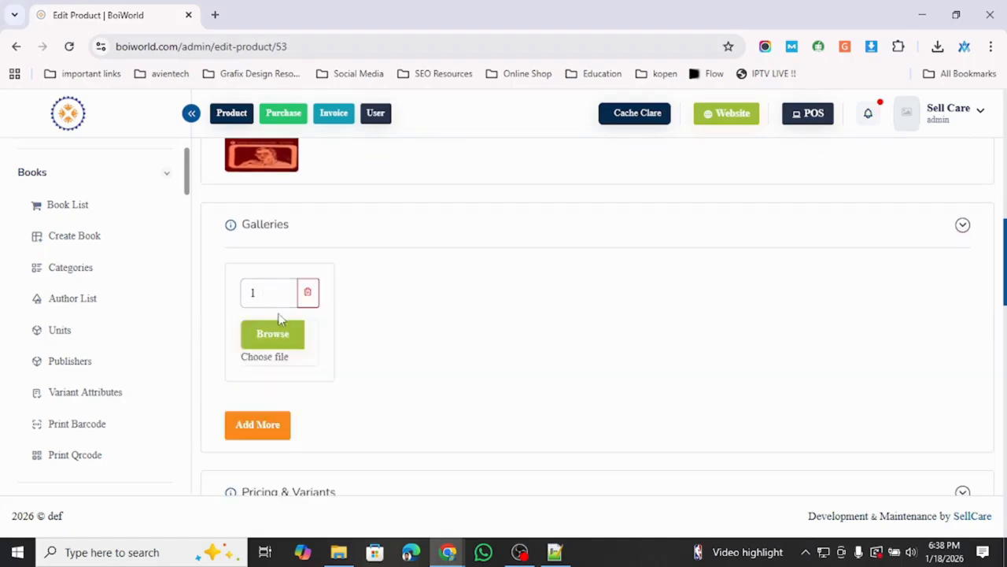
left_click(259, 426)
left_click(259, 425)
left_click(259, 426)
left_click(259, 426)
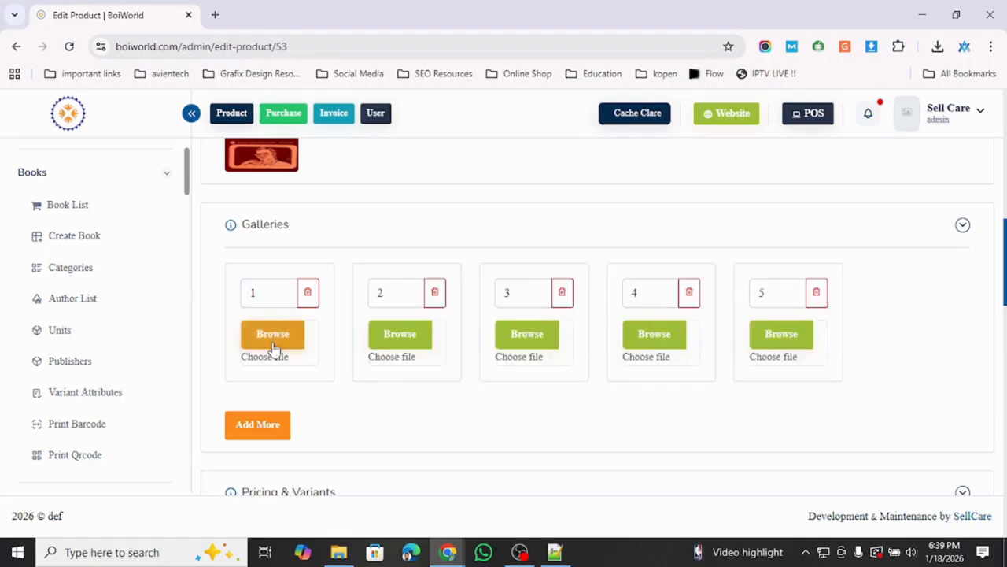
left_click(272, 347)
- Upload the six images from the Today group in Downloads to the media library
left_click(260, 189)
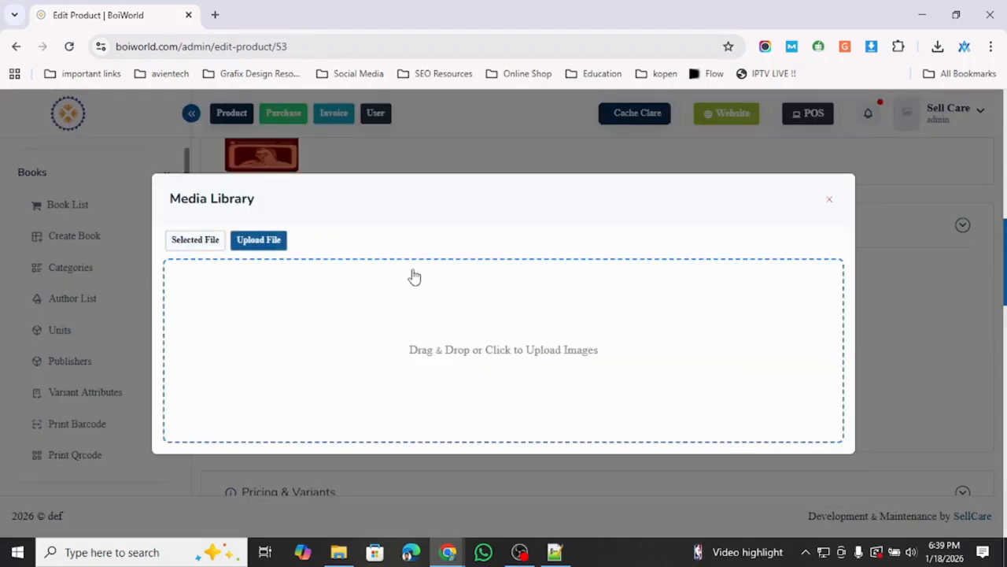
left_click(465, 371)
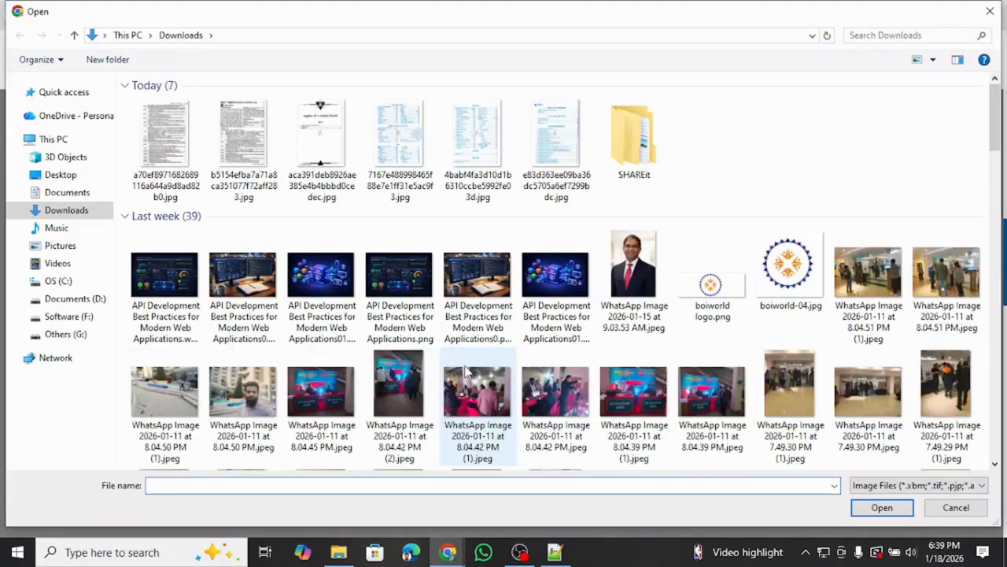
left_click_drag(119, 158, 565, 168)
left_click(882, 507)
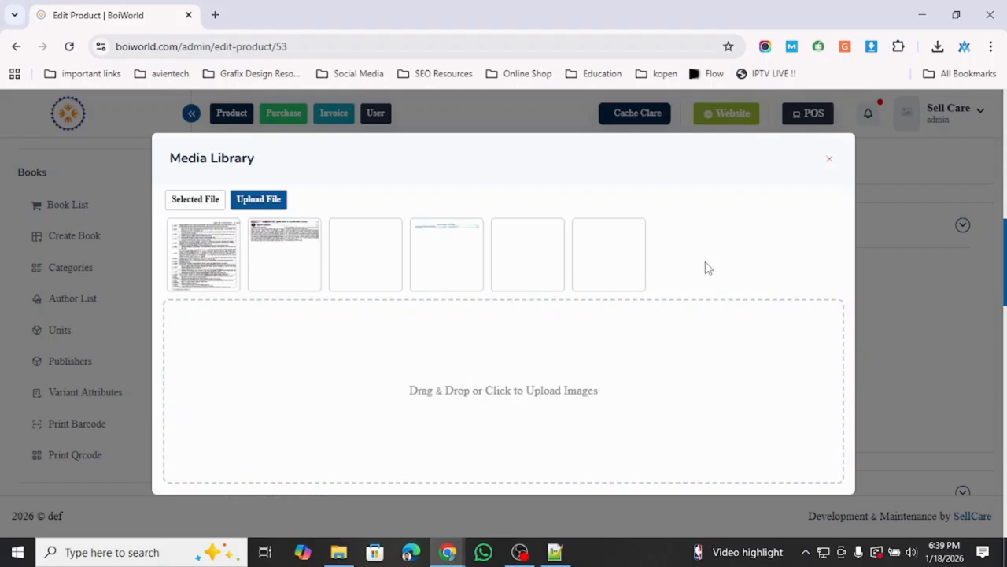
- Fill gallery slots 1–3 with the fourth, third and second library images
left_click(207, 199)
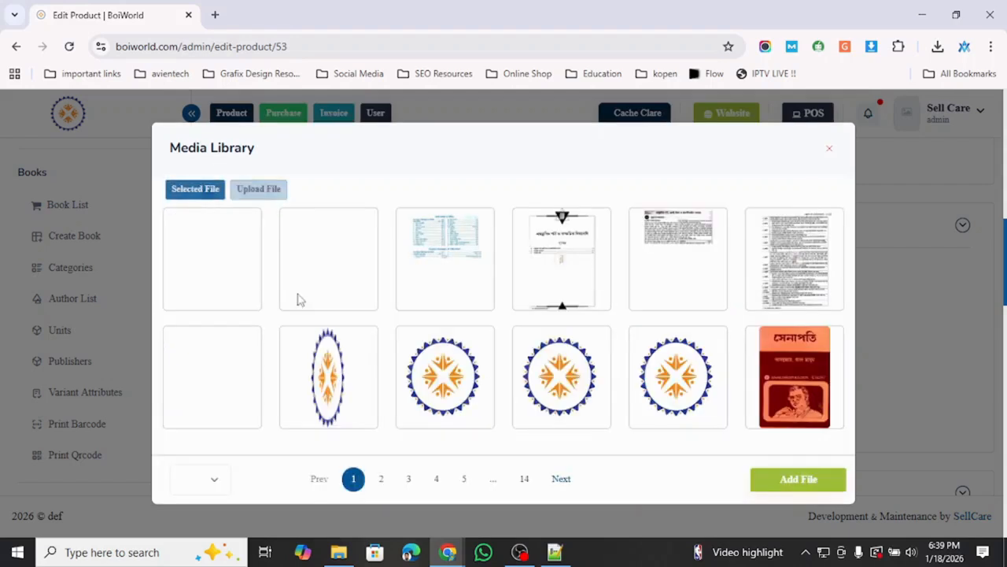
left_click(578, 268)
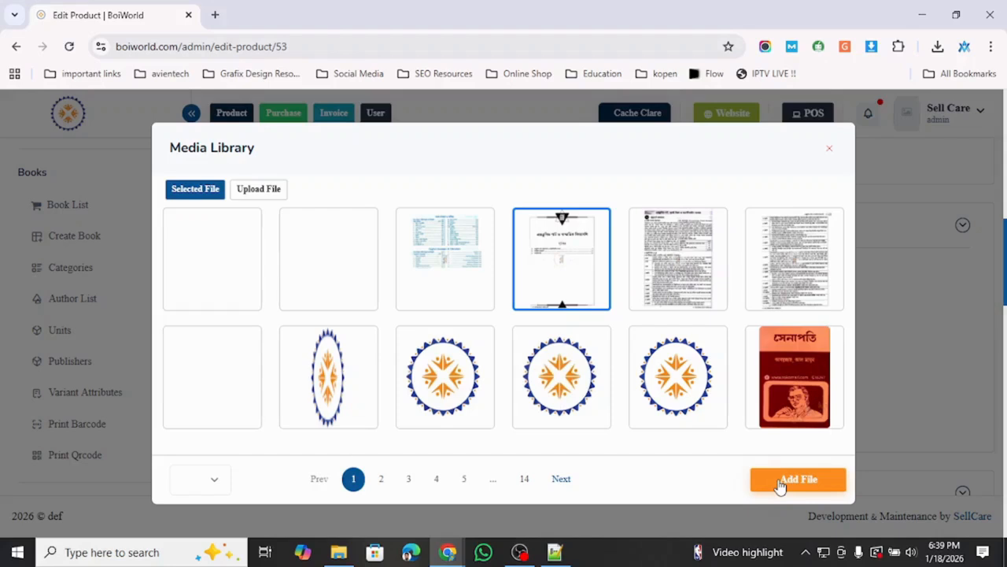
left_click(780, 485)
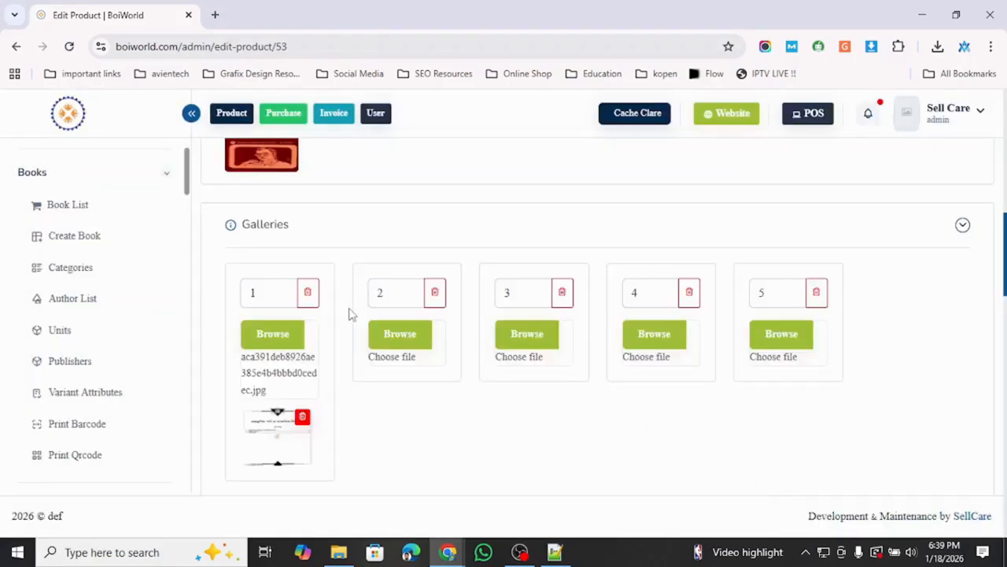
scroll(347, 327, "down", 1)
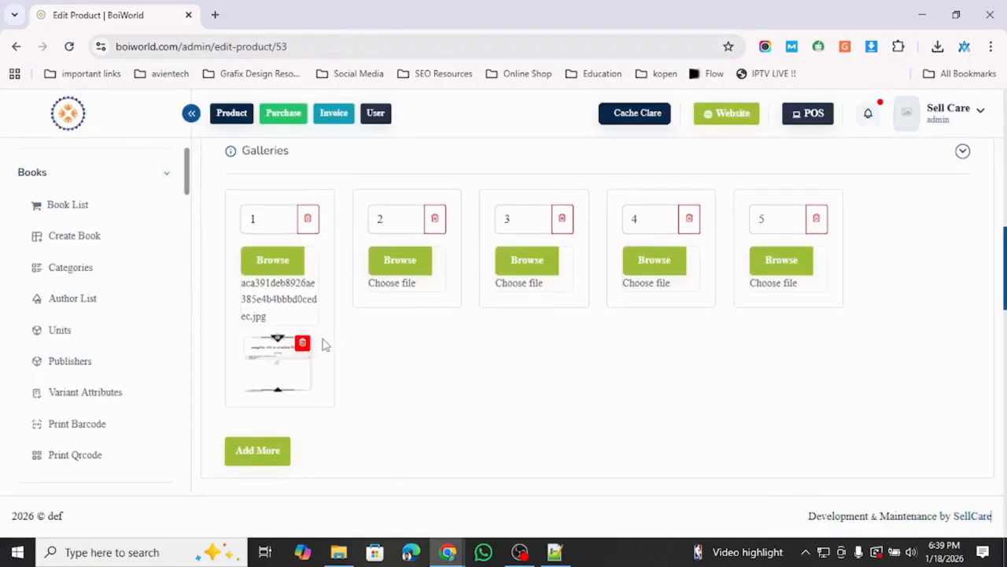
left_click(398, 262)
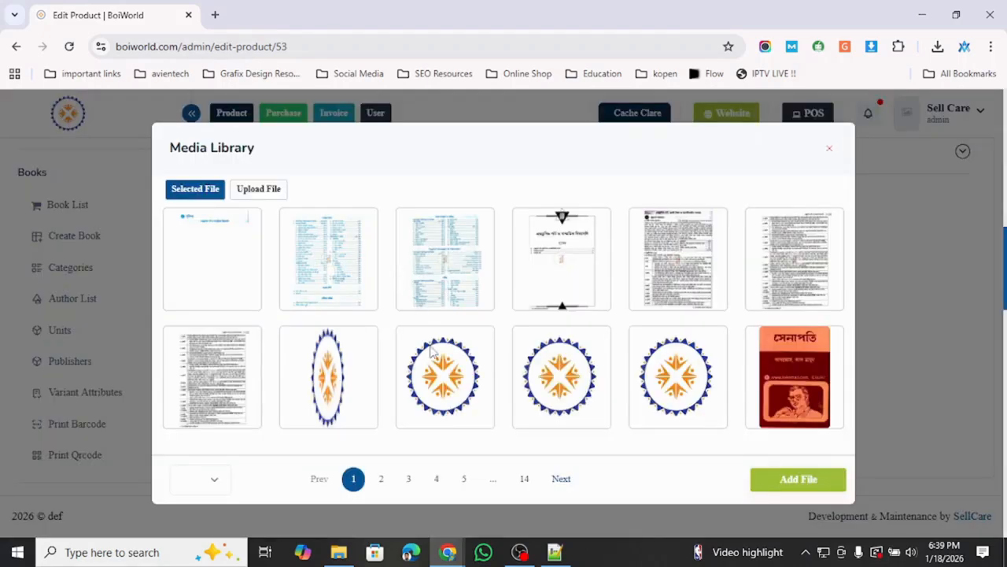
left_click(471, 275)
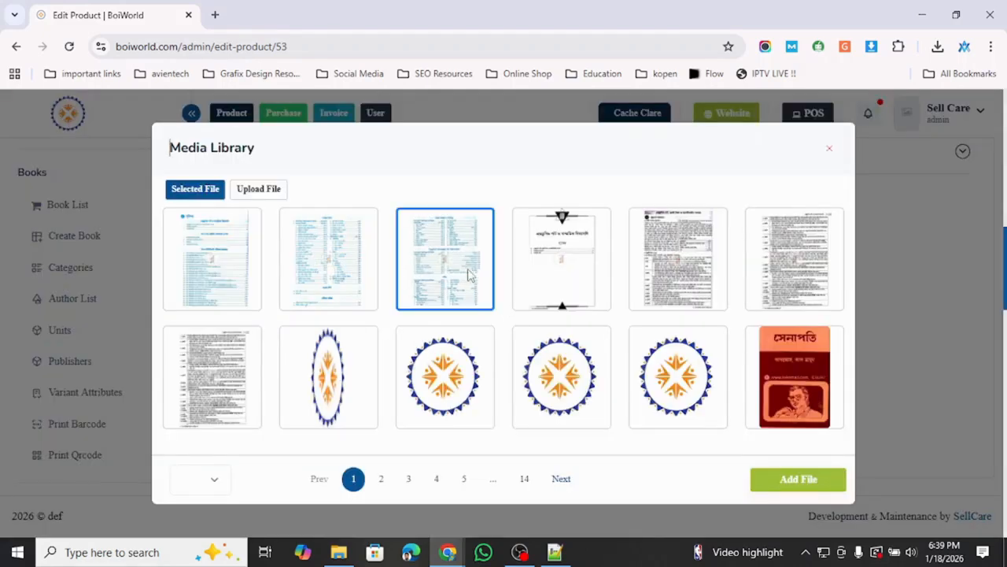
left_click(797, 478)
left_click(519, 266)
left_click(336, 271)
left_click(798, 479)
- Fill gallery slots 4 and 5 with the first and fifth library images
left_click(642, 263)
left_click(240, 289)
left_click(788, 480)
left_click(779, 262)
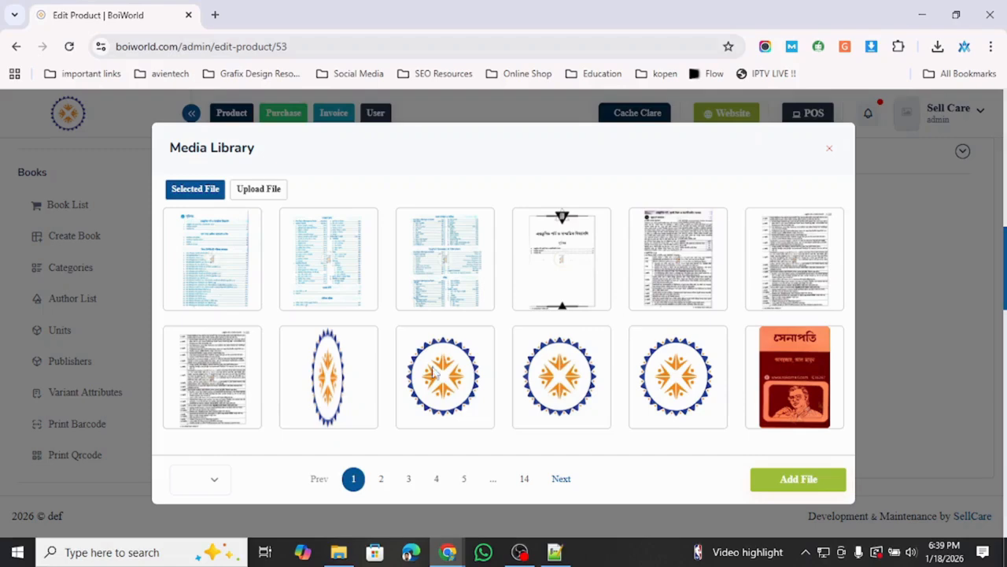
left_click(697, 253)
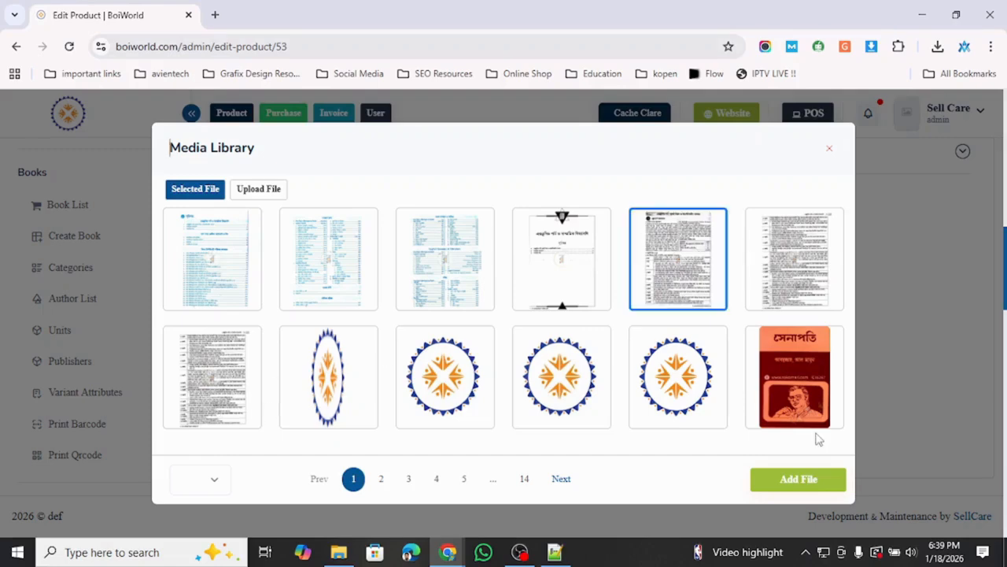
left_click(819, 493)
scroll(730, 361, "up", 1)
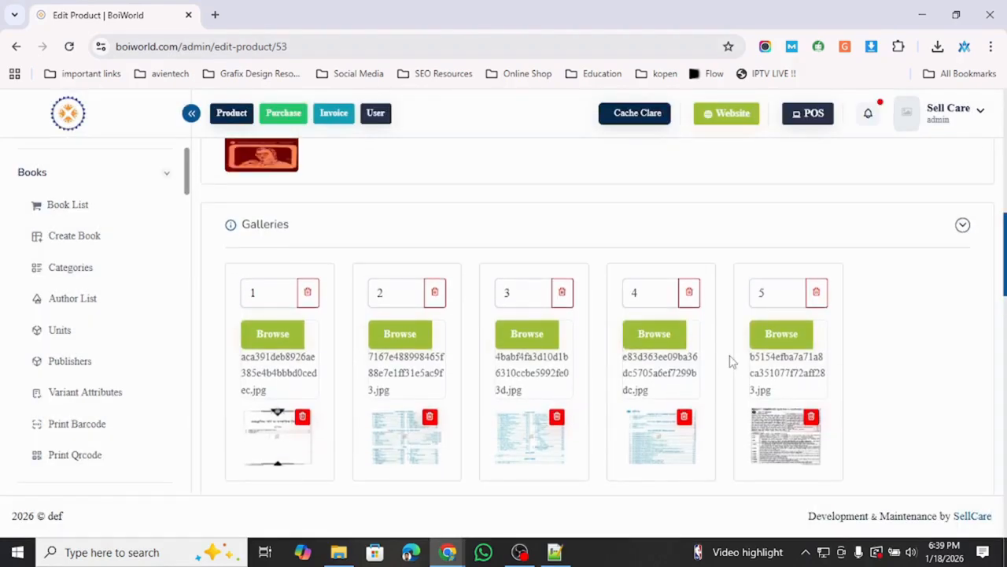
scroll(731, 361, "up", 2)
scroll(730, 361, "down", 3)
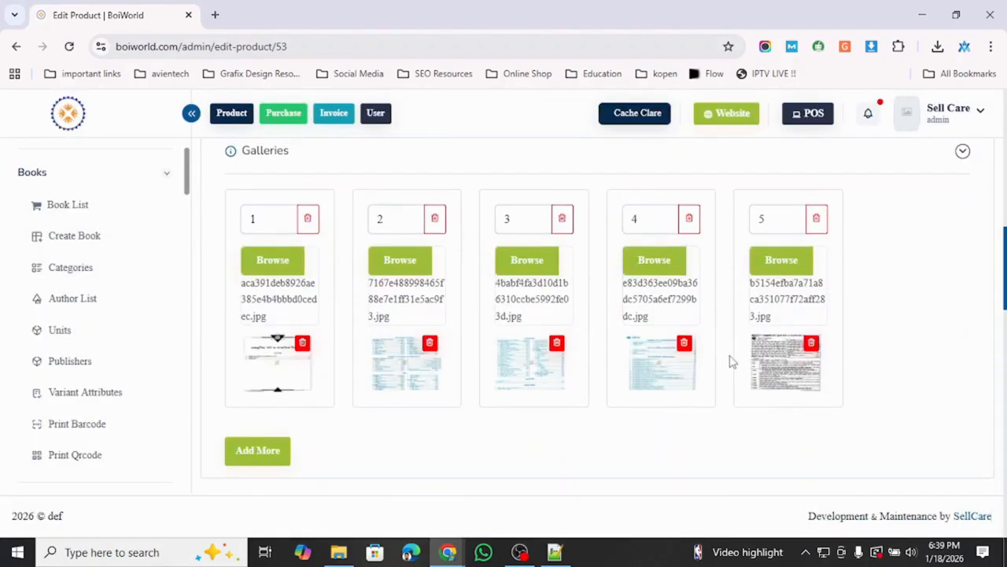
scroll(730, 361, "down", 3)
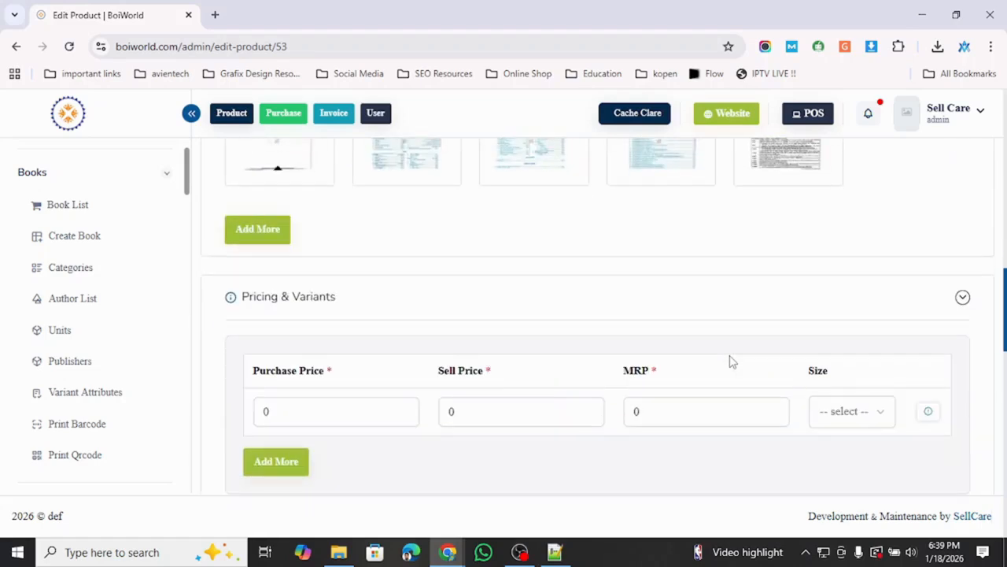
scroll(730, 361, "up", 4)
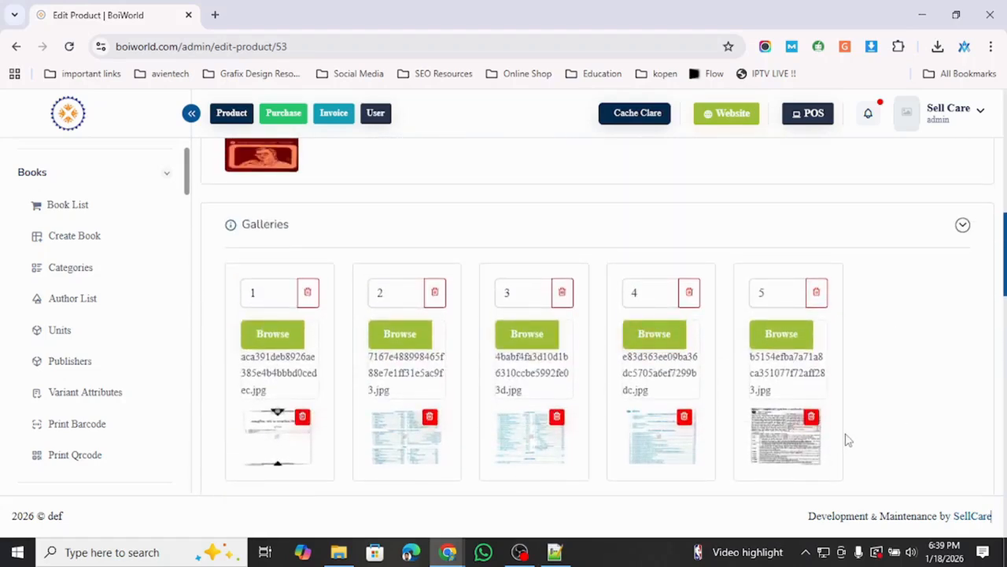
scroll(849, 440, "down", 1)
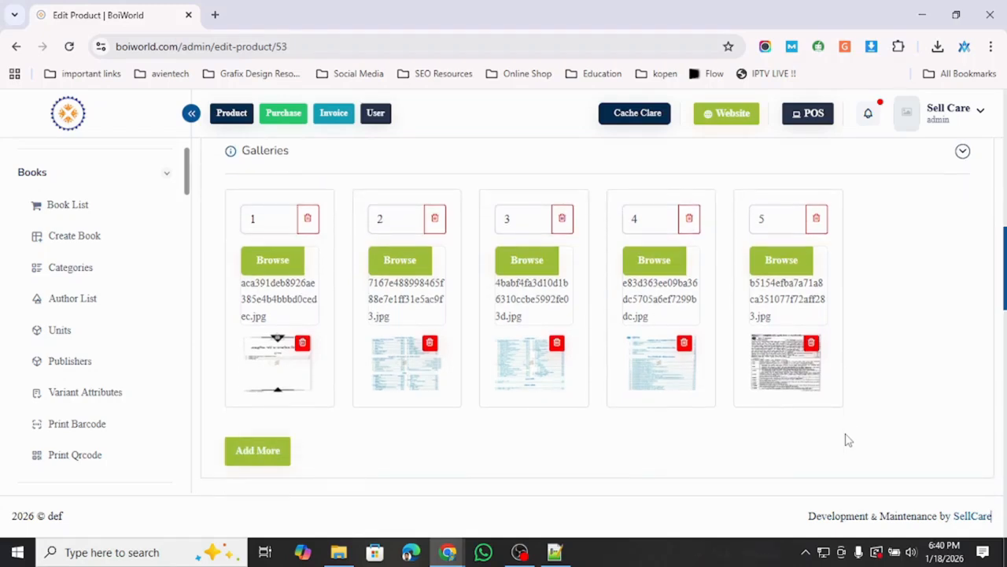
scroll(846, 439, "down", 4)
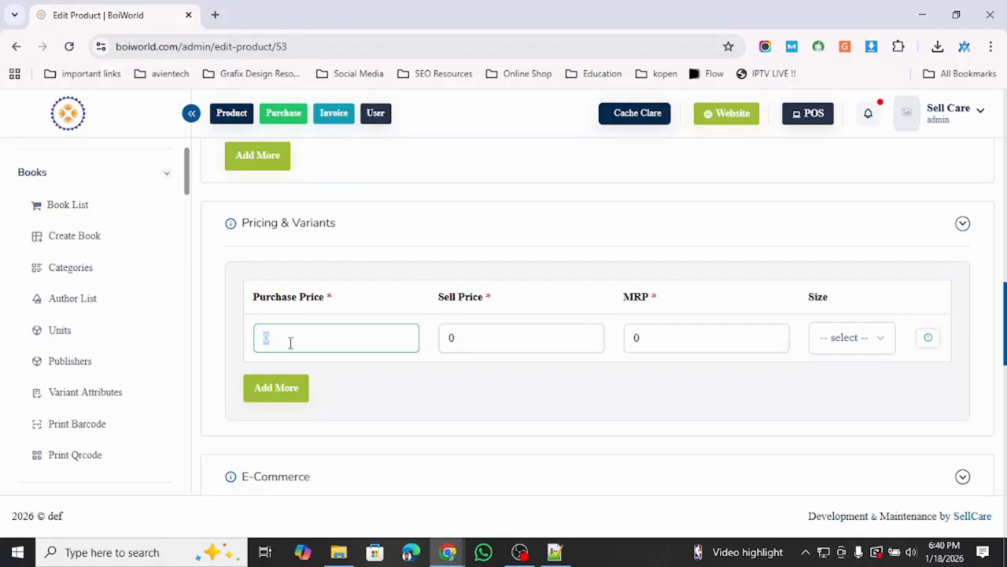
- Enter purchase price 300, sell price 400 and MRP 450, and review the variant details
type("300")
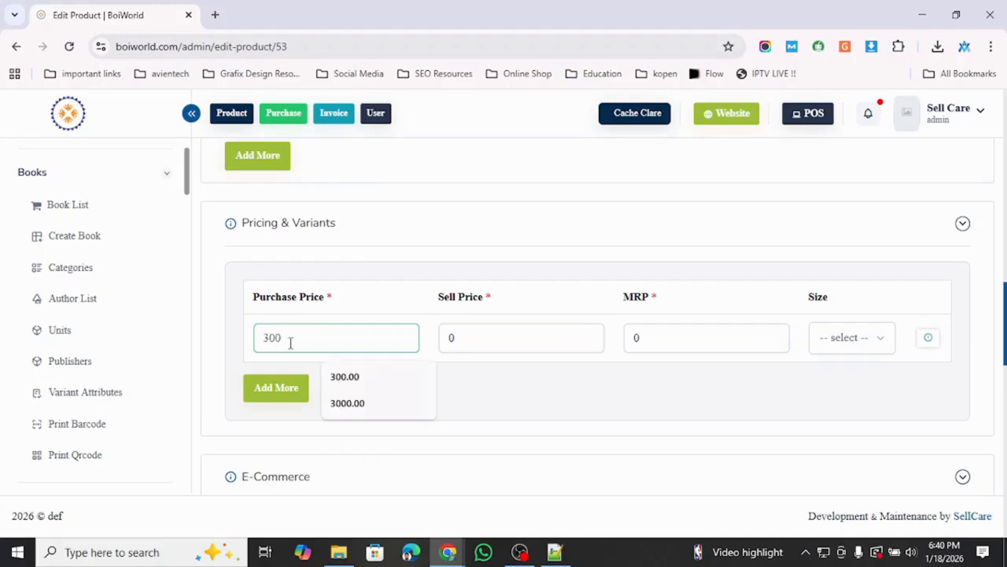
left_click(459, 339)
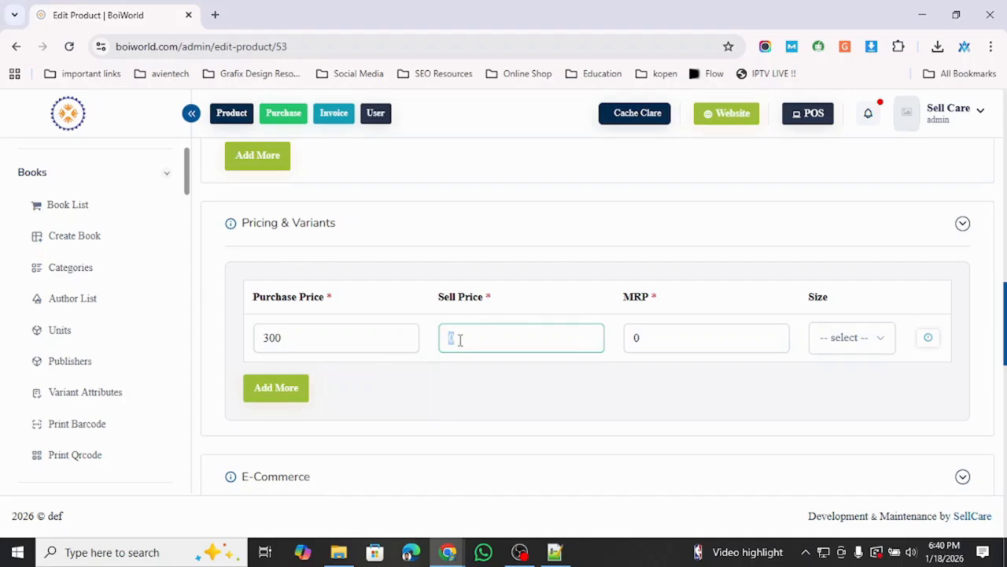
type("400")
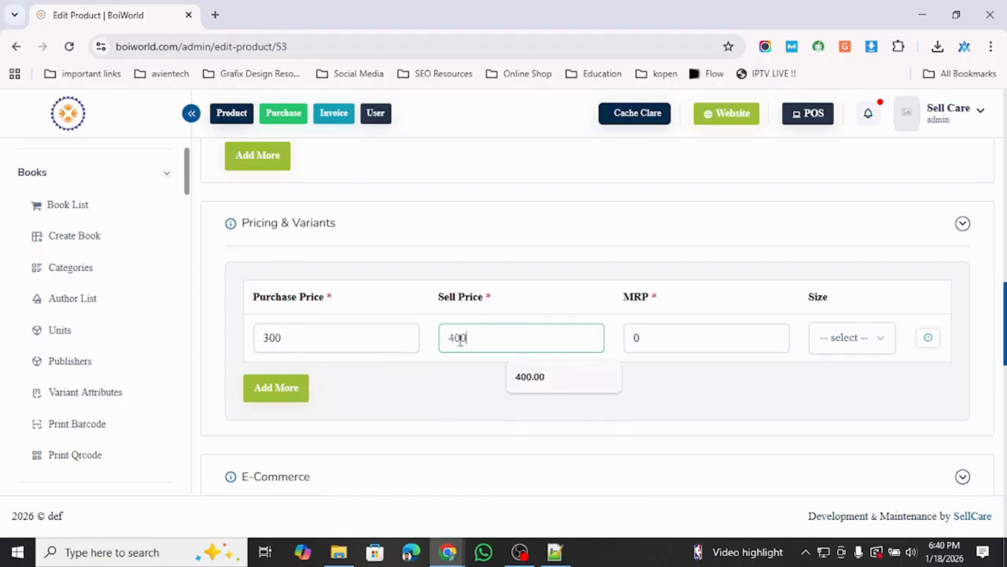
left_click(661, 349)
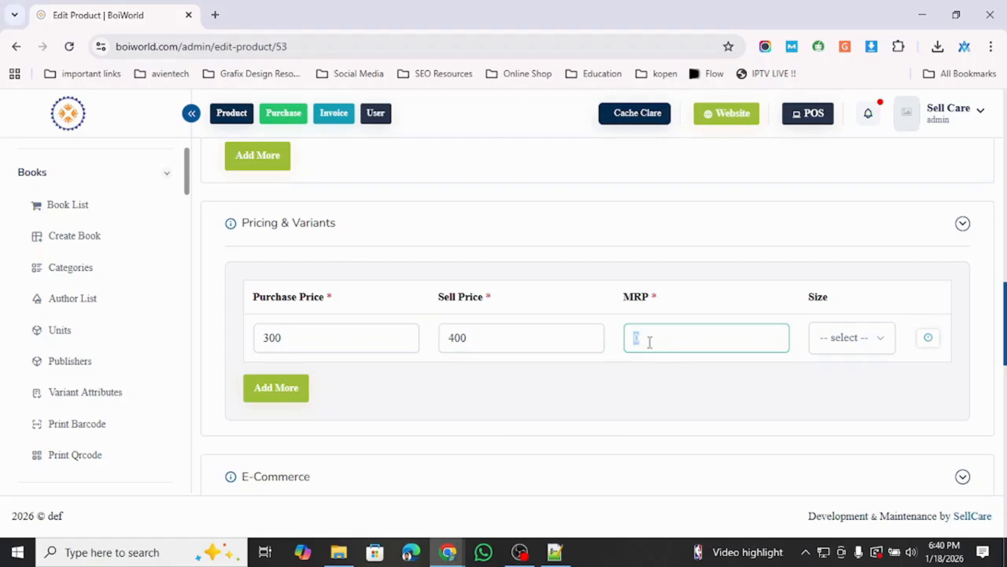
type("450")
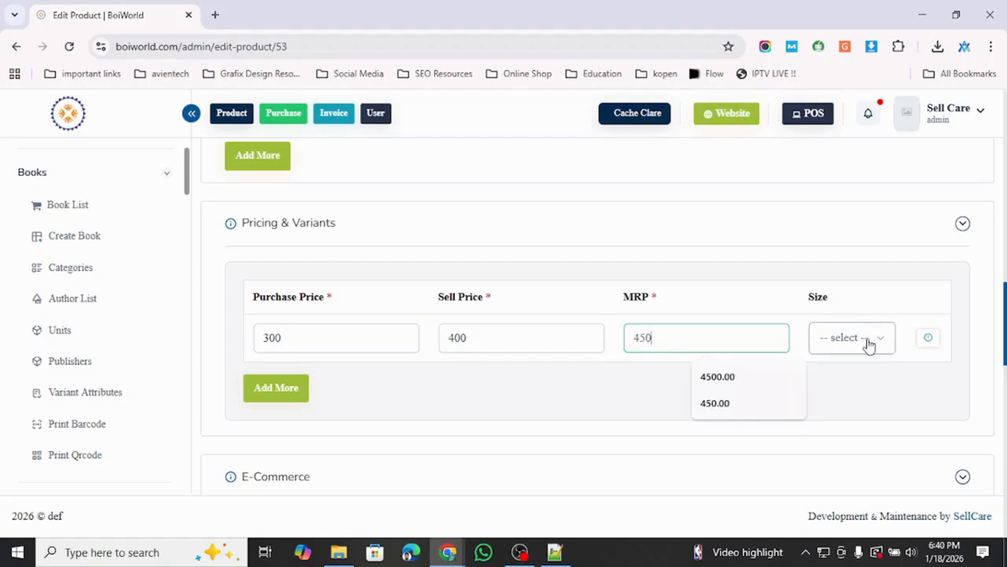
left_click(927, 338)
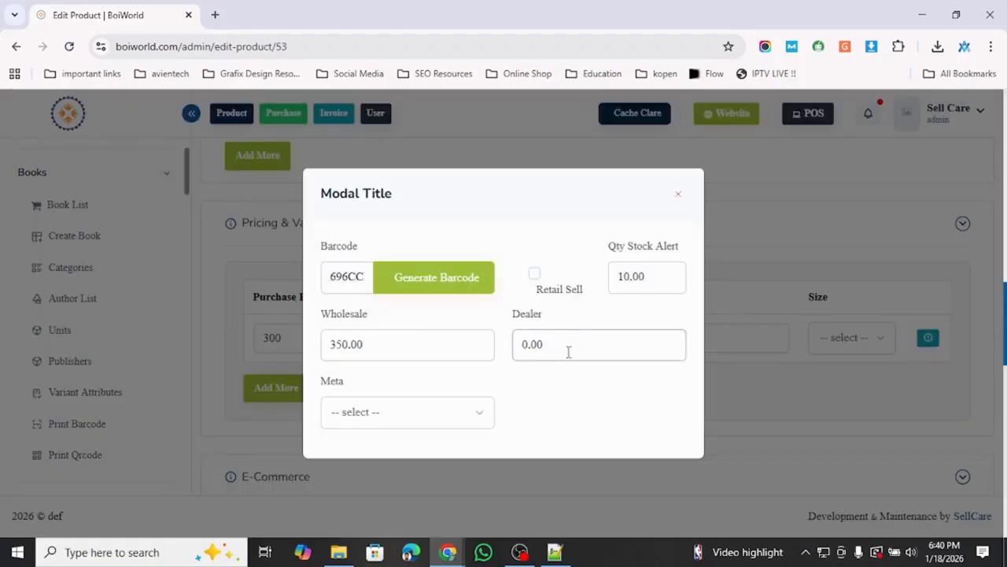
left_click(678, 195)
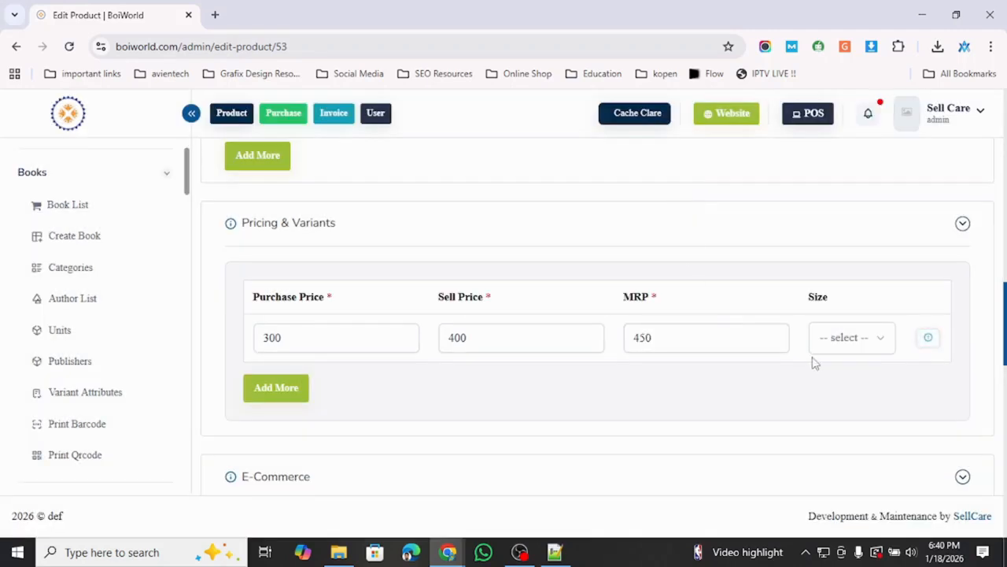
scroll(815, 363, "down", 3)
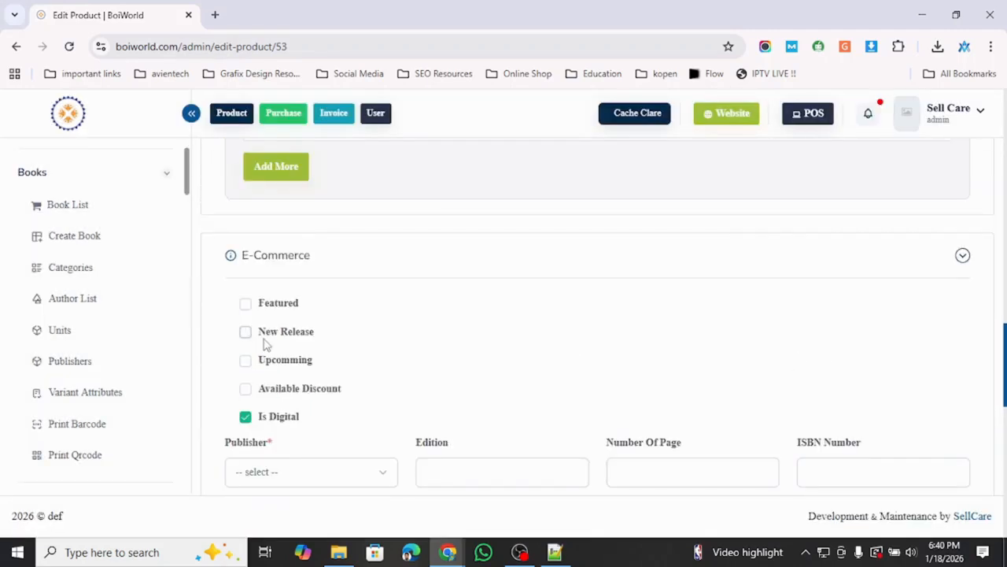
scroll(264, 344, "down", 1)
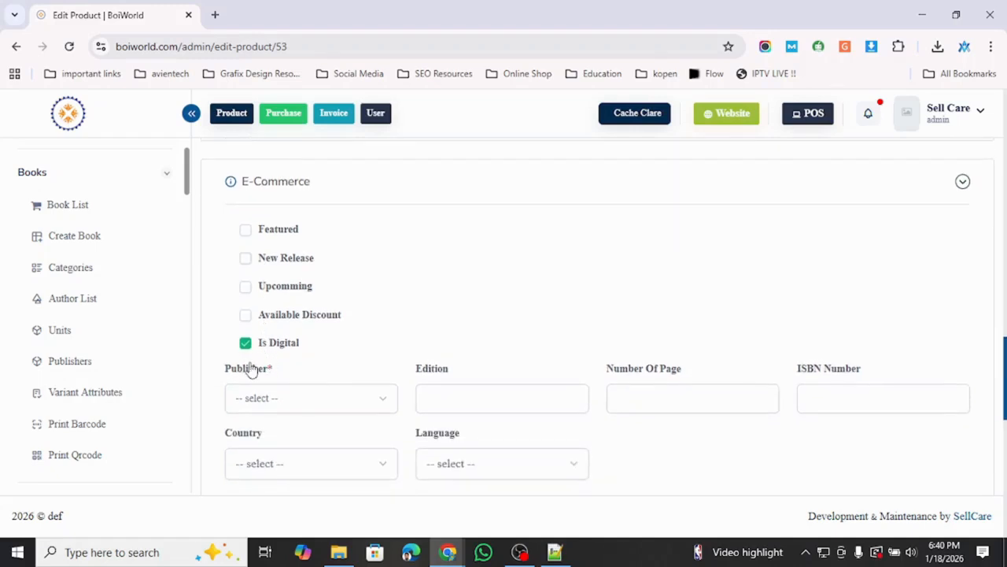
left_click(245, 343)
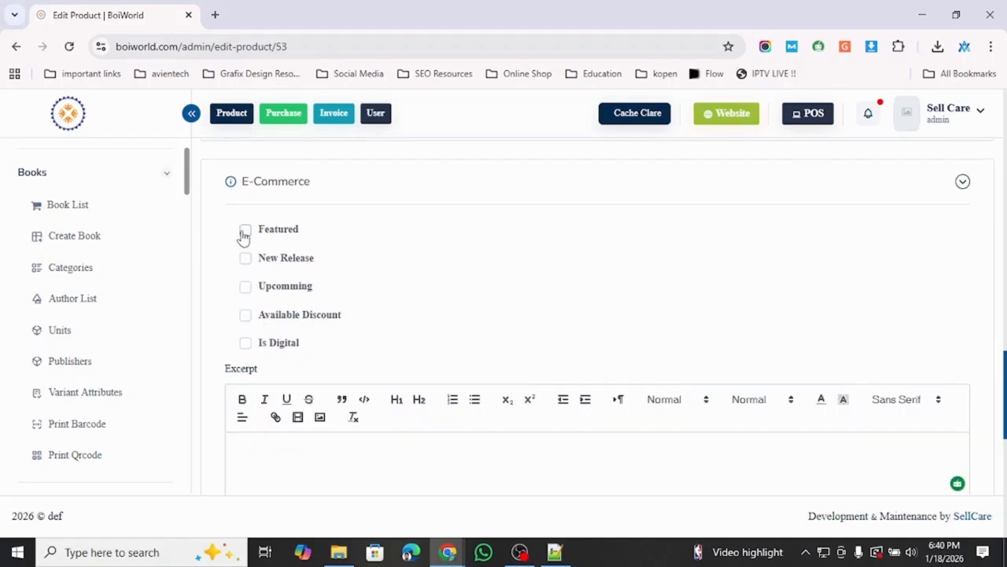
scroll(244, 238, "up", 1)
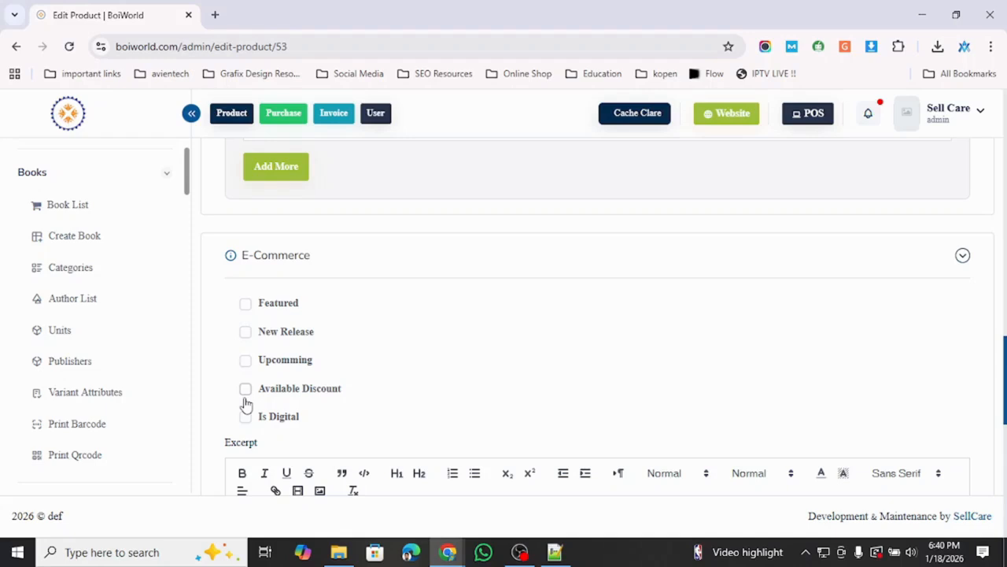
scroll(245, 403, "down", 1)
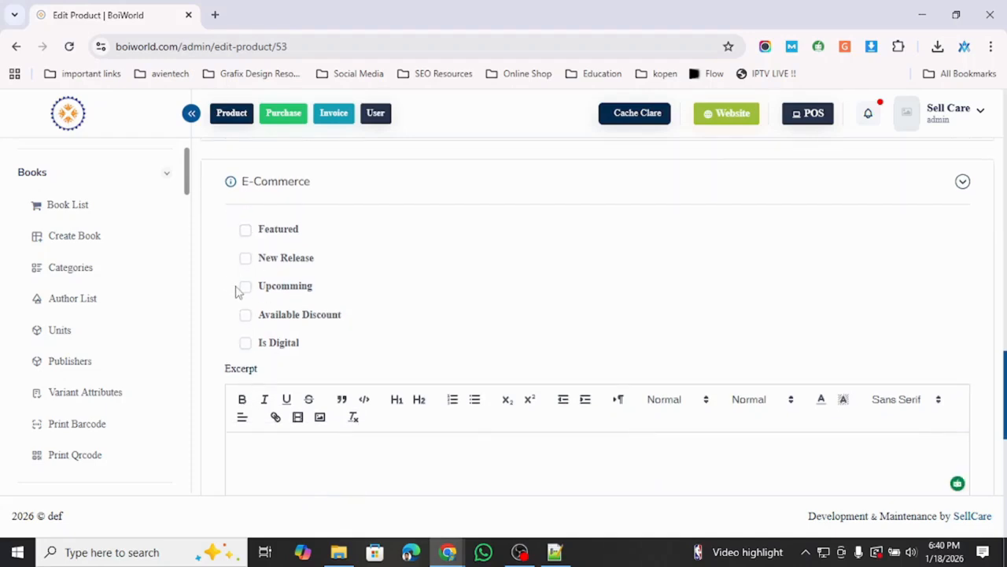
left_click(245, 344)
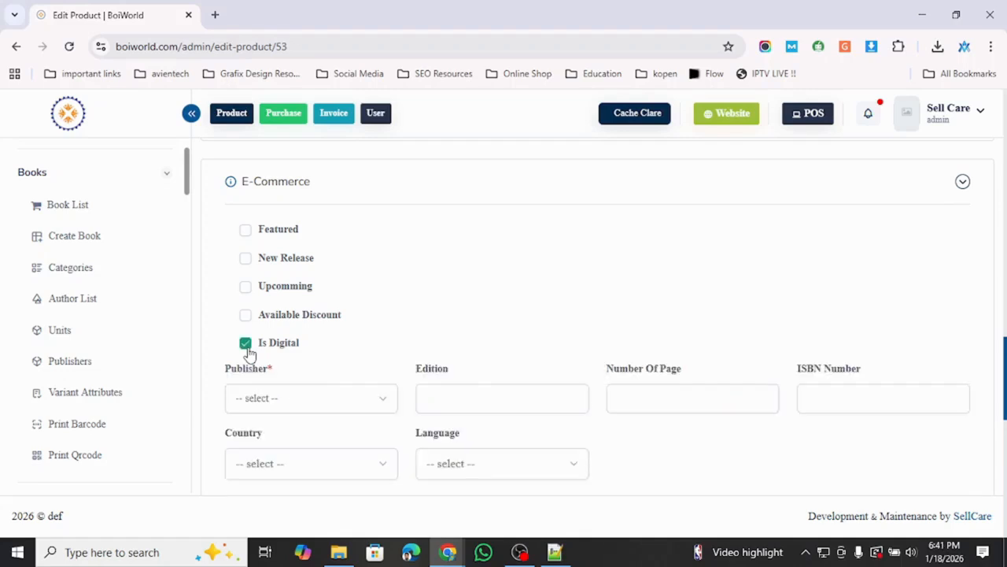
left_click(246, 344)
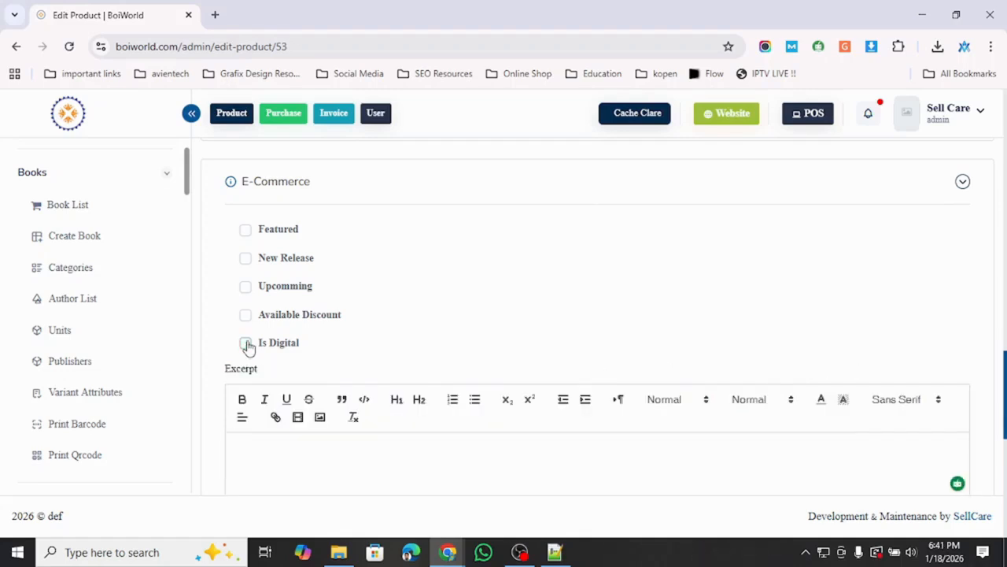
left_click(245, 344)
- Choose the third publisher in the Publisher list
scroll(241, 360, "down", 2)
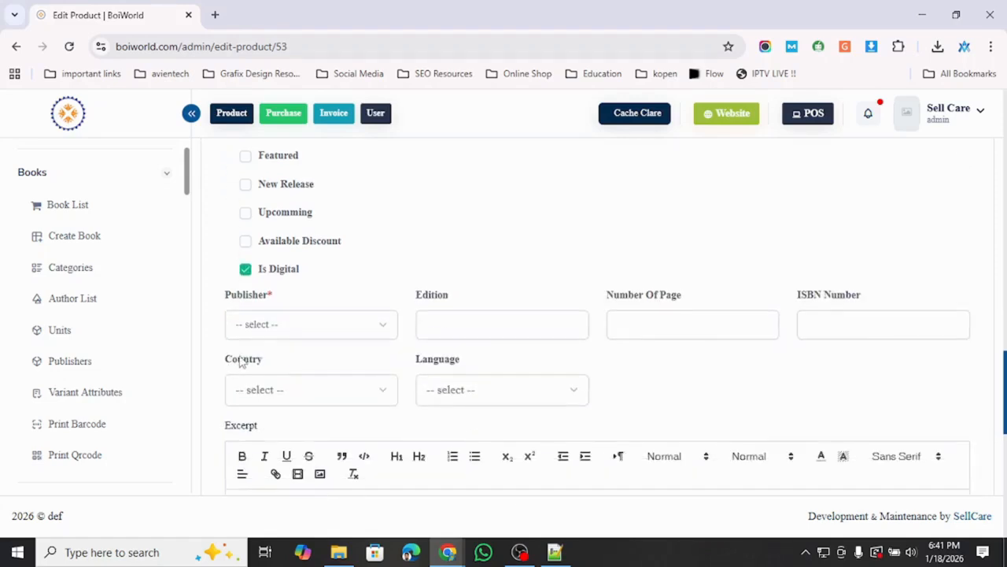
scroll(299, 330, "down", 1)
left_click(371, 259)
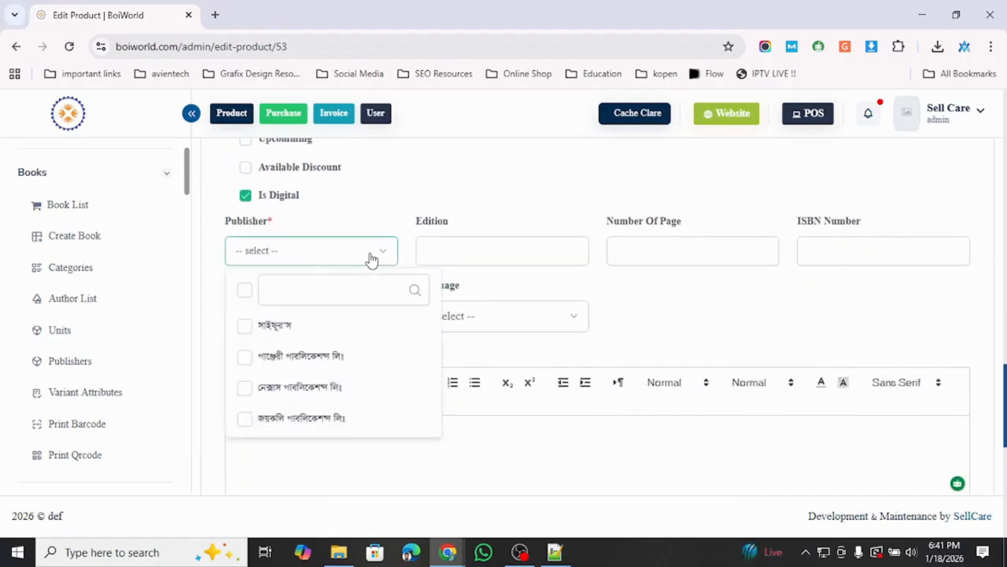
scroll(334, 368, "down", 1)
scroll(334, 368, "up", 1)
left_click(263, 384)
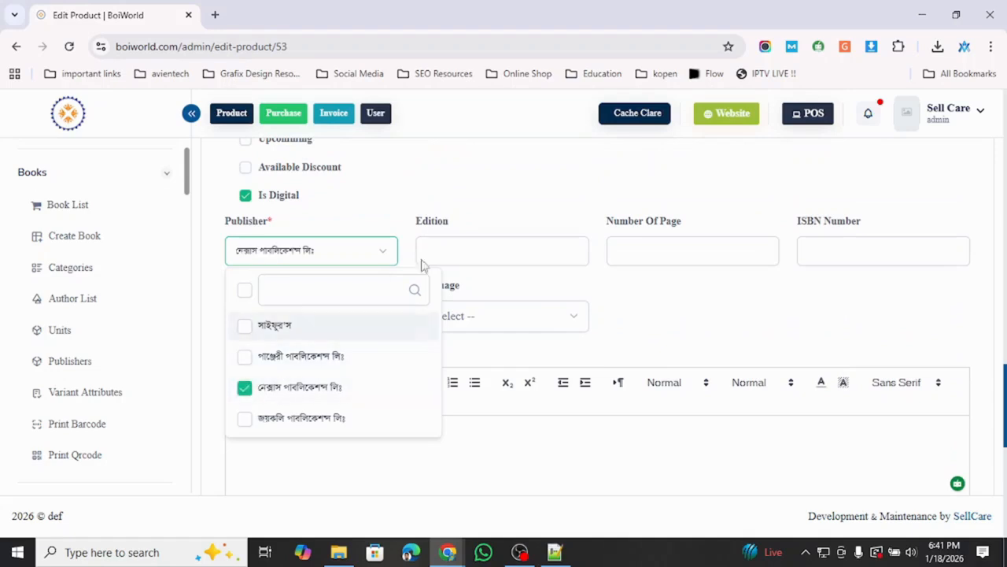
left_click(476, 249)
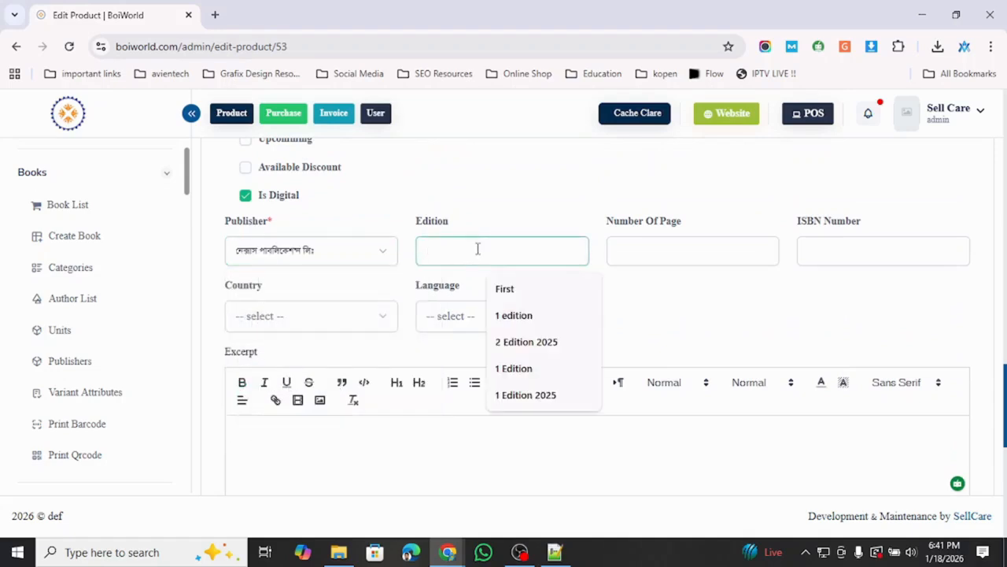
left_click(652, 250)
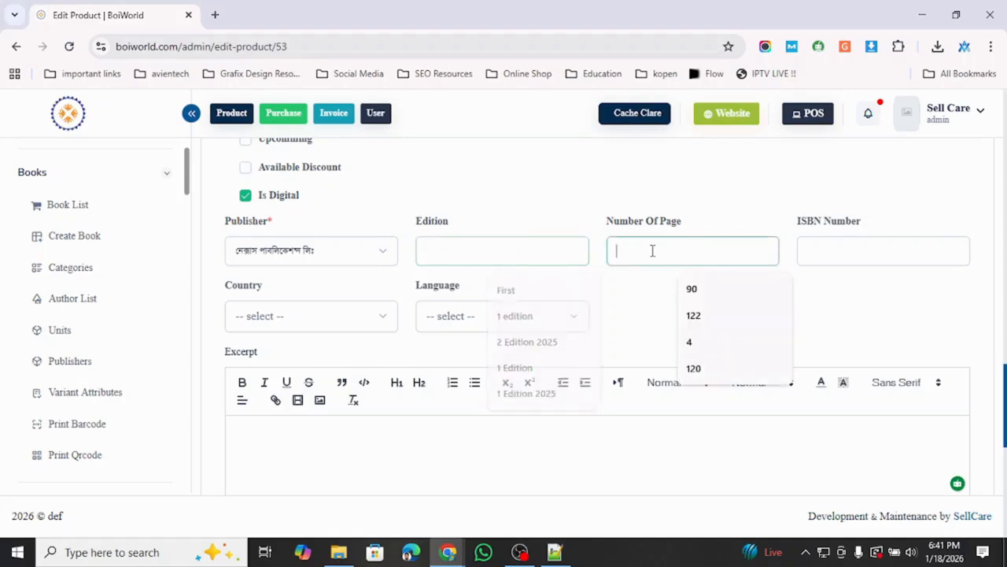
left_click(692, 289)
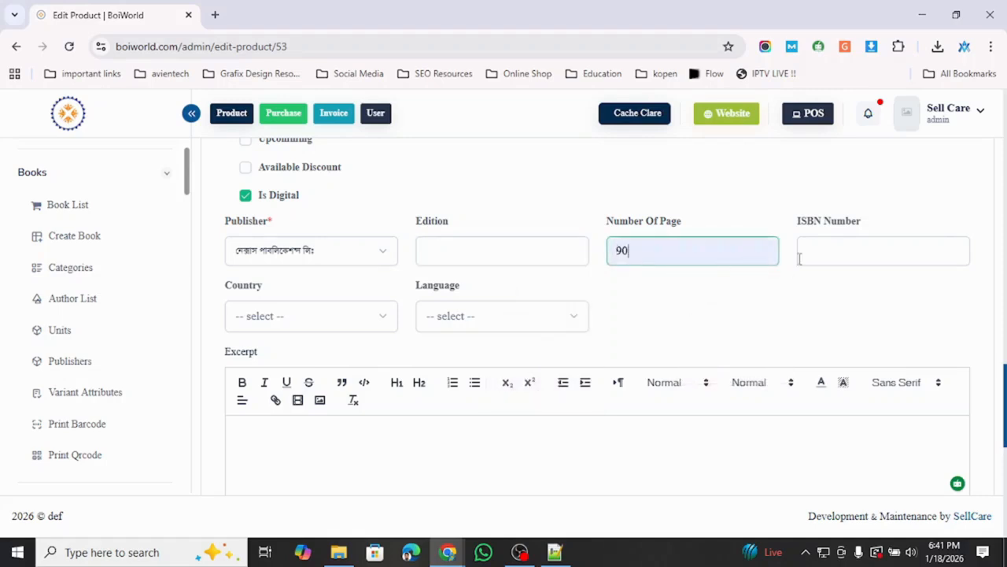
left_click(823, 256)
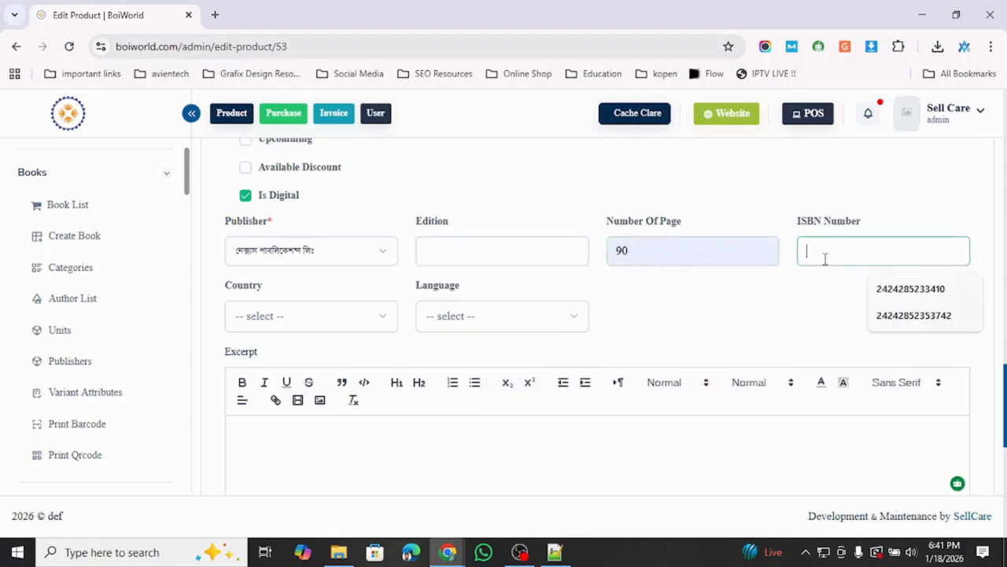
left_click(913, 291)
- Set the country to Bangladesh and the language to Bangla
left_click(354, 316)
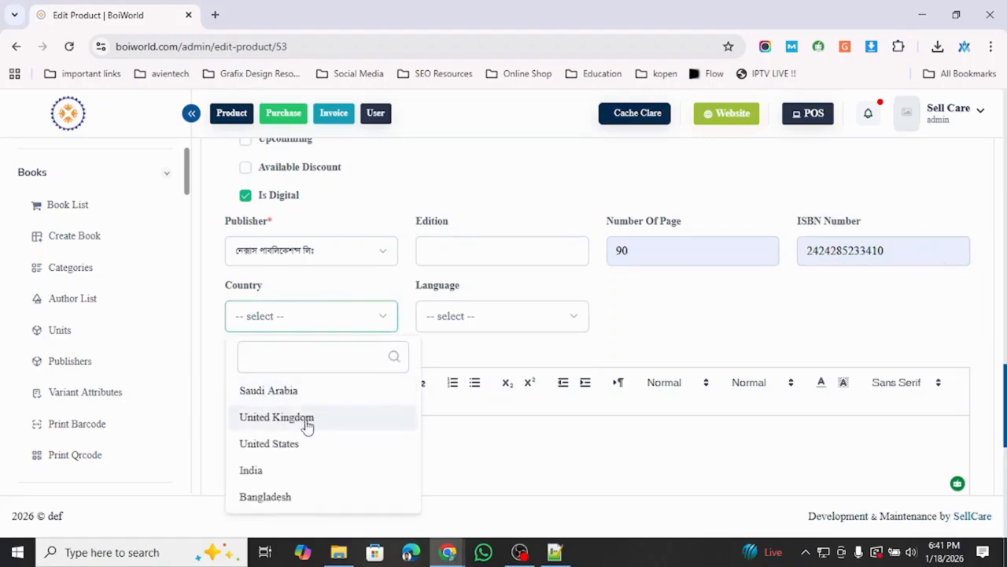
scroll(307, 425, "down", 1)
scroll(306, 426, "up", 1)
scroll(290, 417, "down", 1)
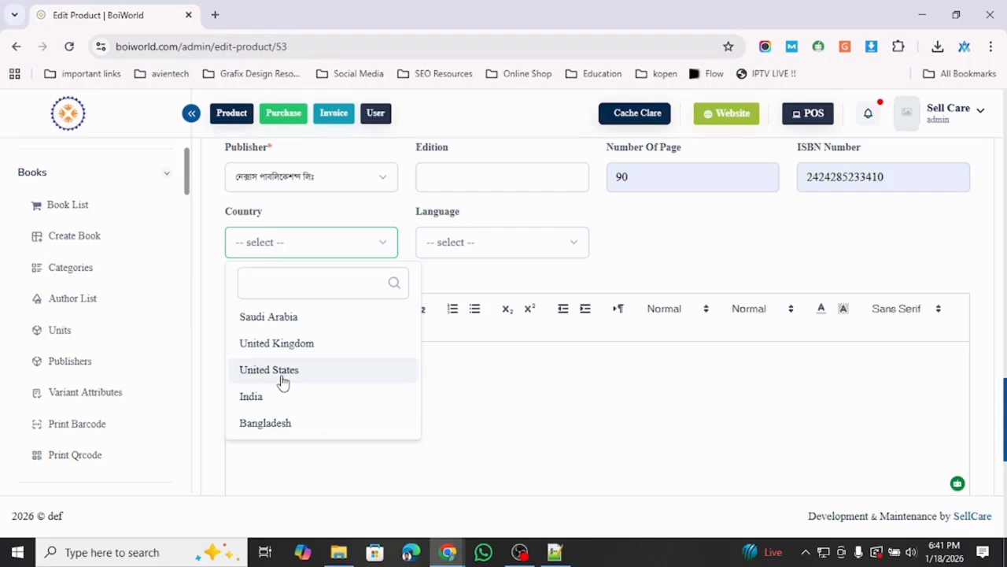
left_click(288, 426)
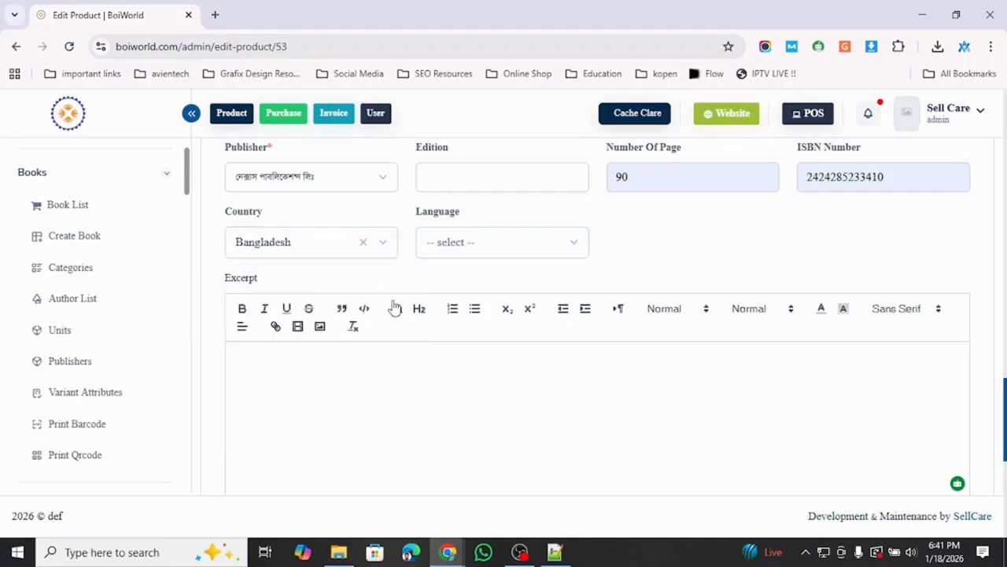
scroll(394, 308, "up", 1)
scroll(412, 341, "down", 1)
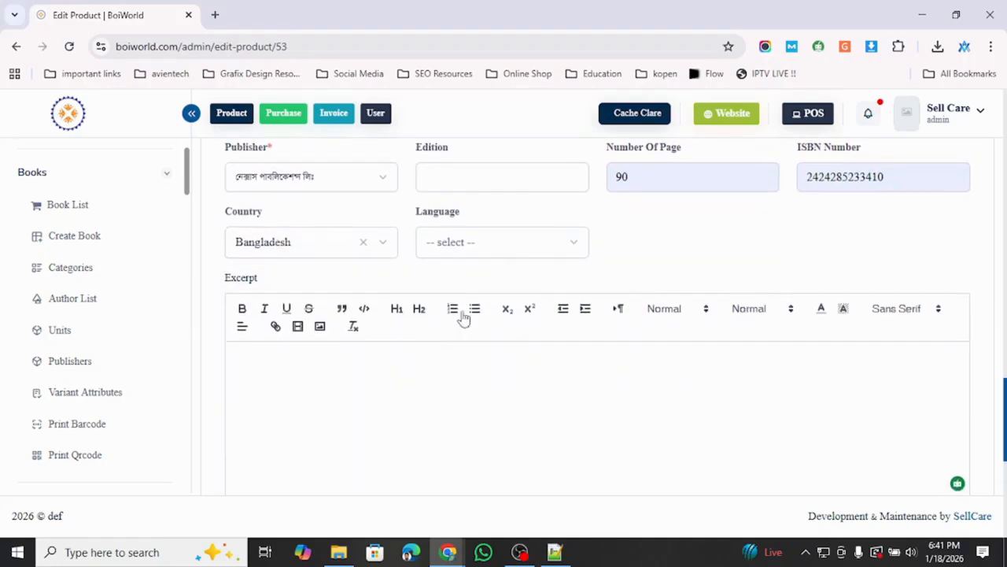
left_click(570, 246)
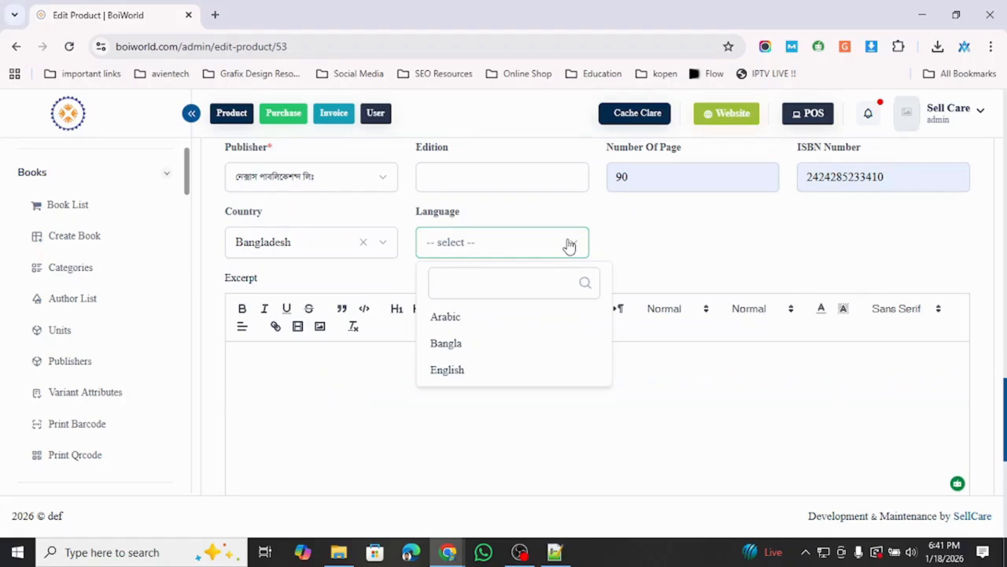
left_click(476, 346)
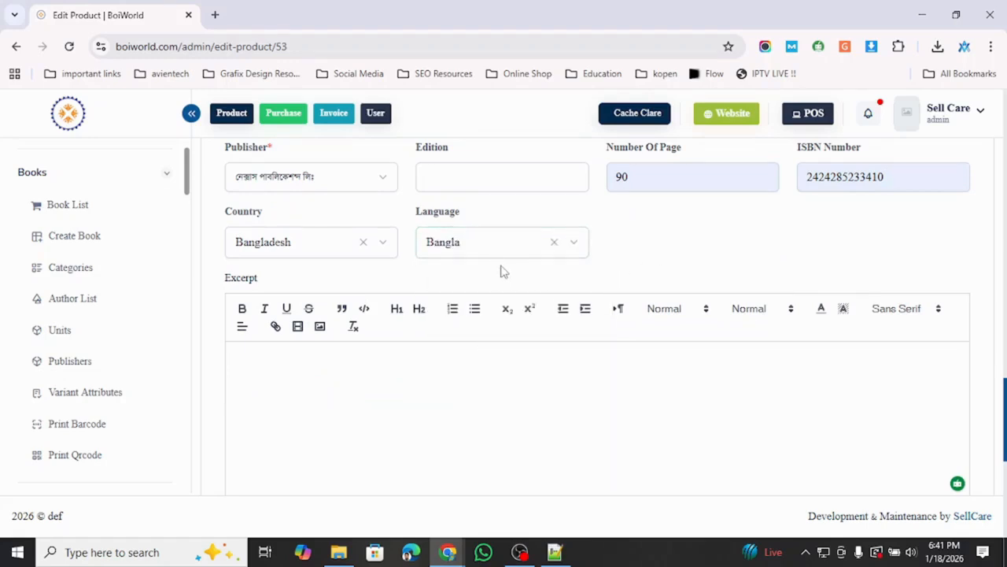
- Paste the Bangladesh travel text into the Excerpt and delete its last two lines
scroll(503, 274, "down", 1)
left_click(438, 335)
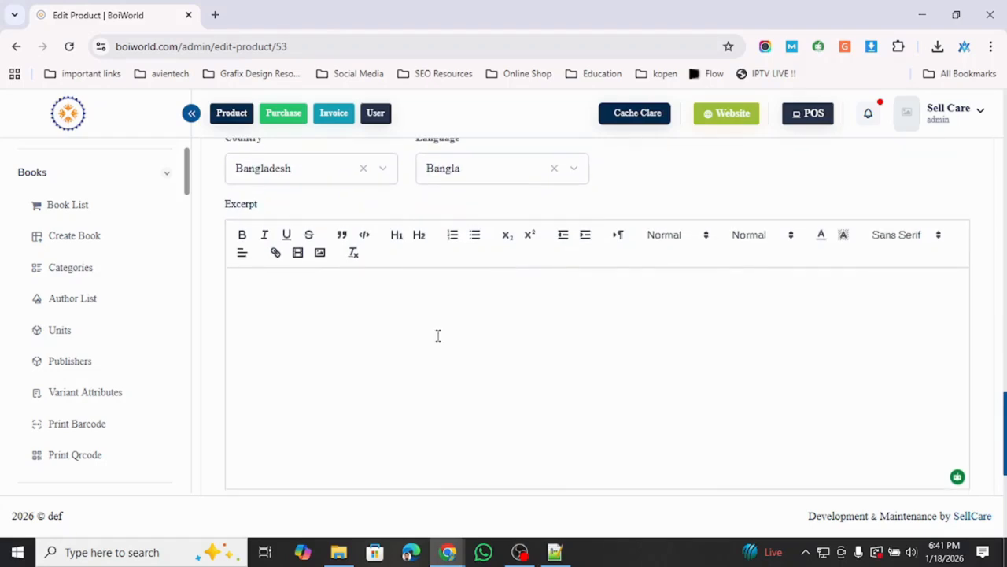
type("Bangladesh is a great place to visit in South Asia that doesn't get enough attention. It has a lot of different landscapes, a long past, and lively cultures. When it comes to tourism, Bangladesh may not get as much attention as its neighbors, but it has the world's biggest mangrove forest, lush tea gardens, tribal hill tracts, sun-drenched beaches, and ancient archaeological ruins. No matter if you like nature, culture, history, or excitement, Bangladesh has something for you. This is an in-depth guide to the best places to visit in Bangladesh for people who love to see new places and learn about them.")
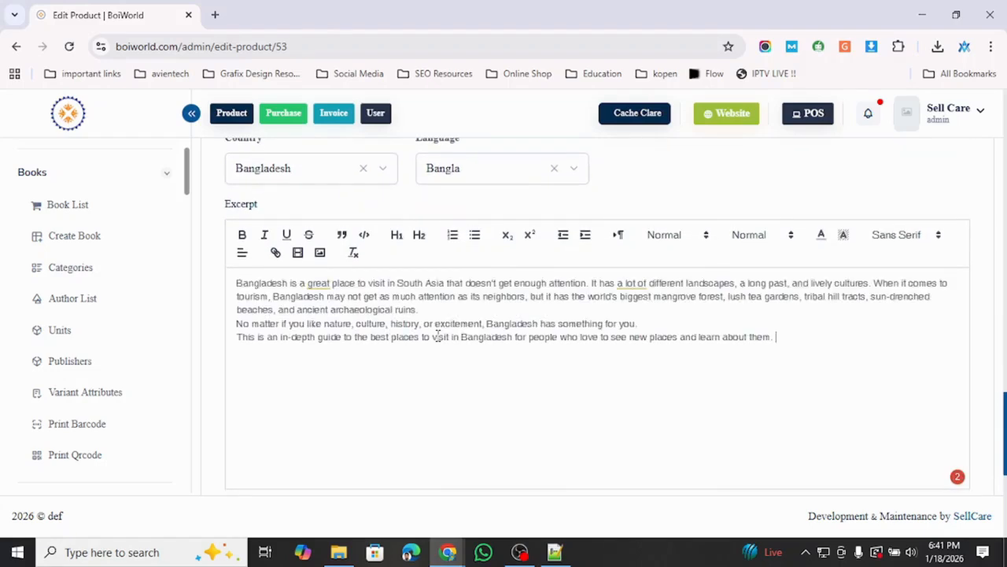
left_click_drag(236, 323, 843, 356)
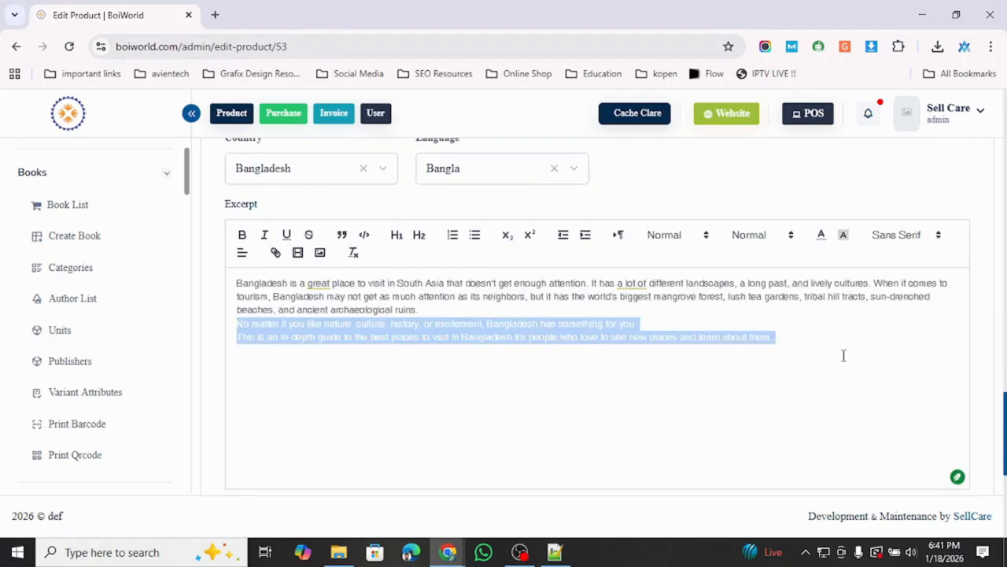
key("BackSpace")
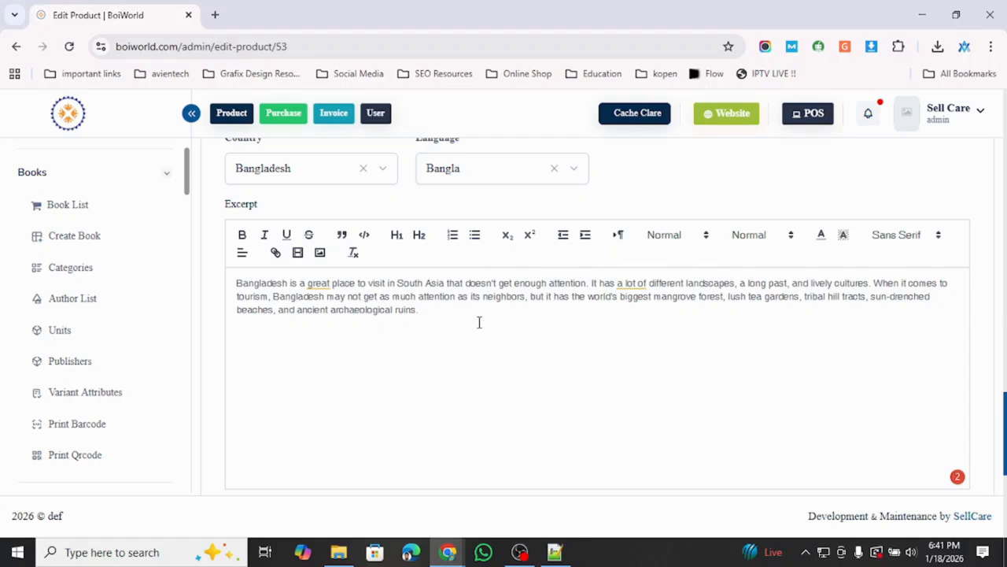
- Move down to the SEO Manager's Meta Title and Meta Description fields, leaving them blank
scroll(479, 322, "up", 2)
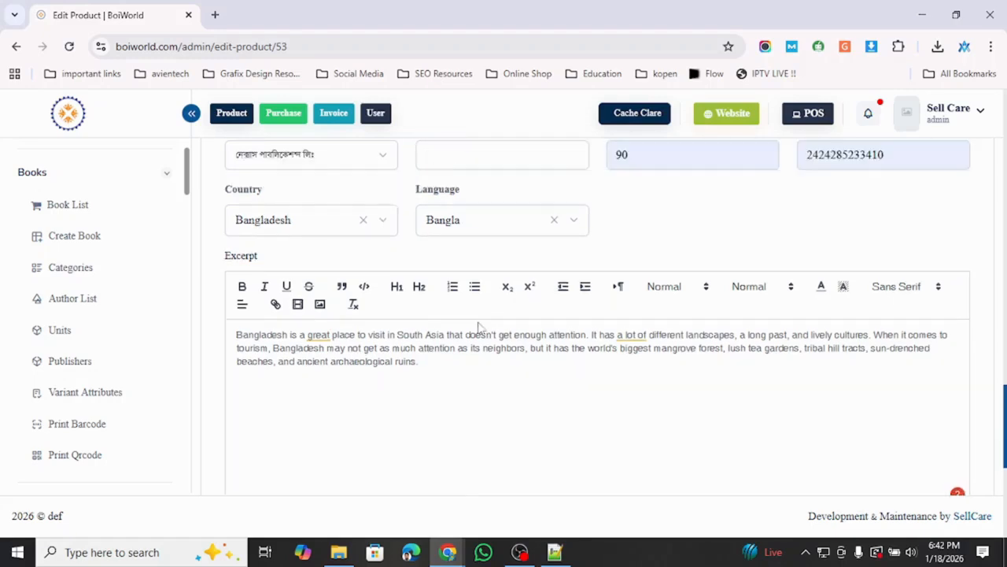
scroll(472, 321, "down", 2)
scroll(465, 315, "down", 4)
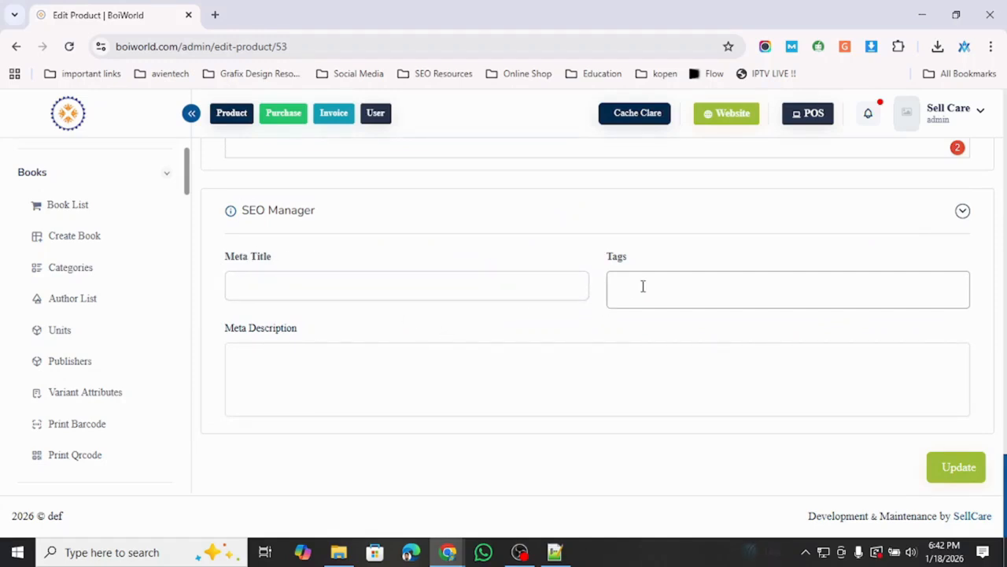
left_click(307, 396)
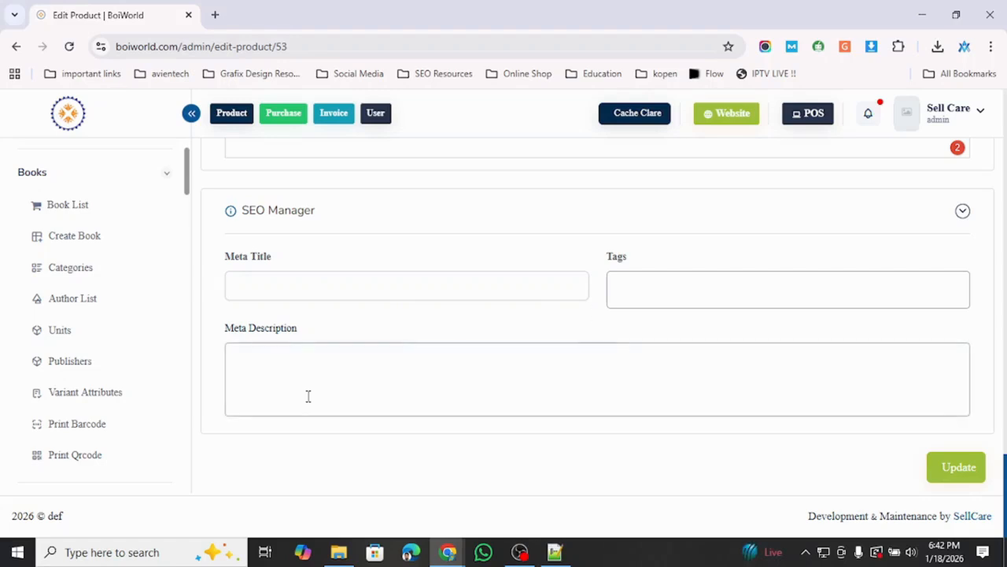
left_click(314, 296)
left_click(346, 374)
left_click(637, 304)
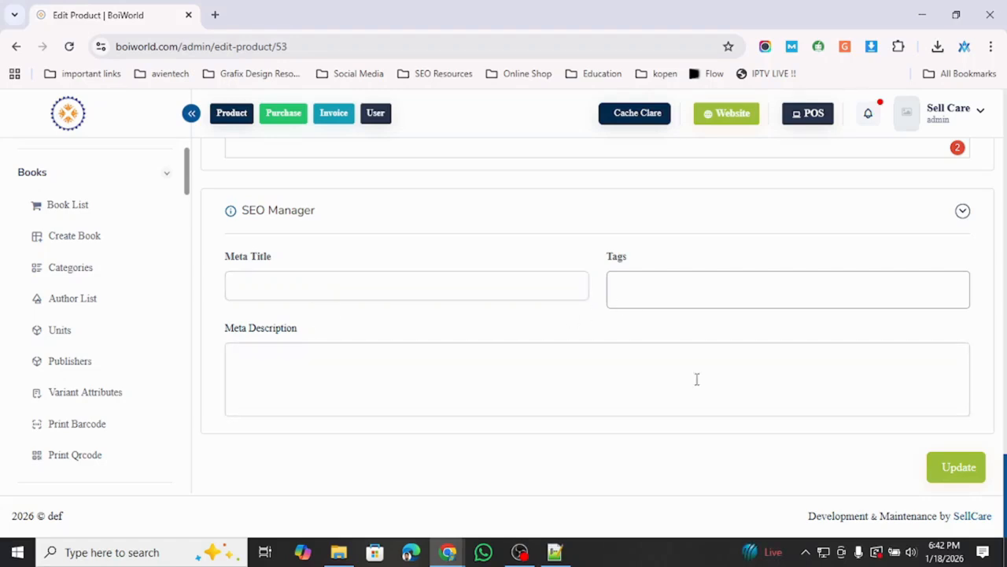